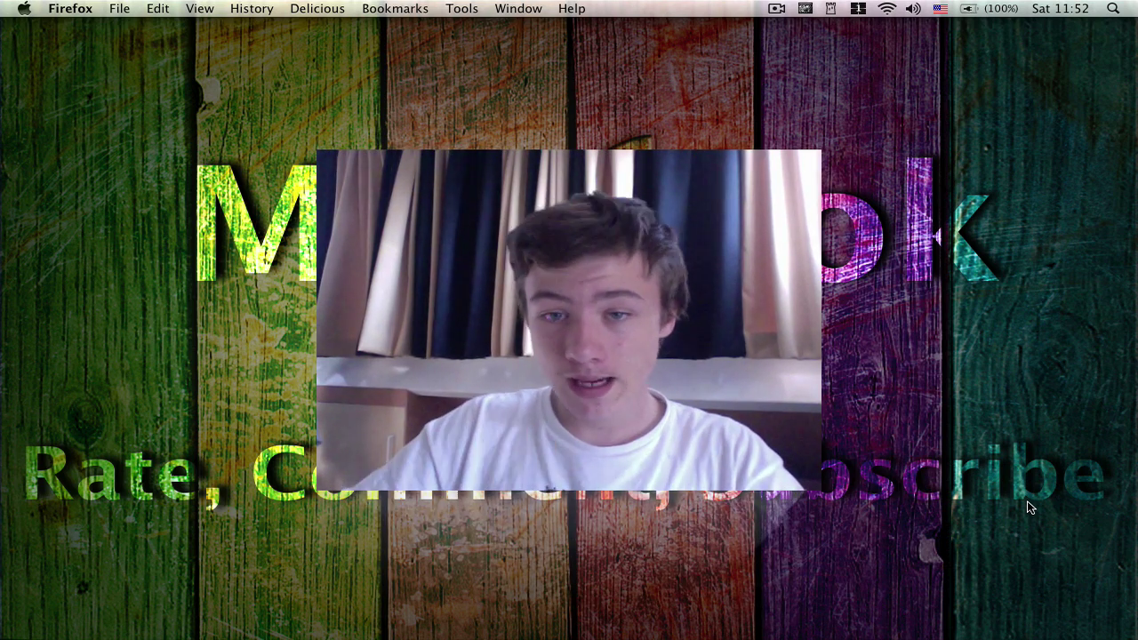
Step: Browse the Ubuntu download page and the VMware Fusion and Parallels Desktop product pages
mouse_move(921, 622)
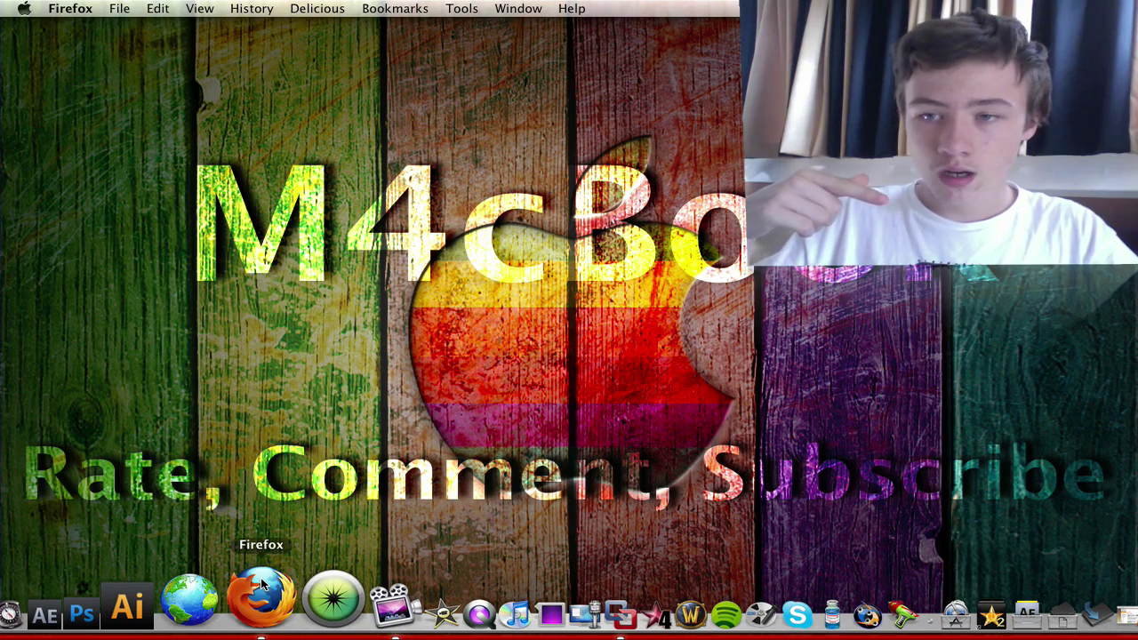
left_click(262, 591)
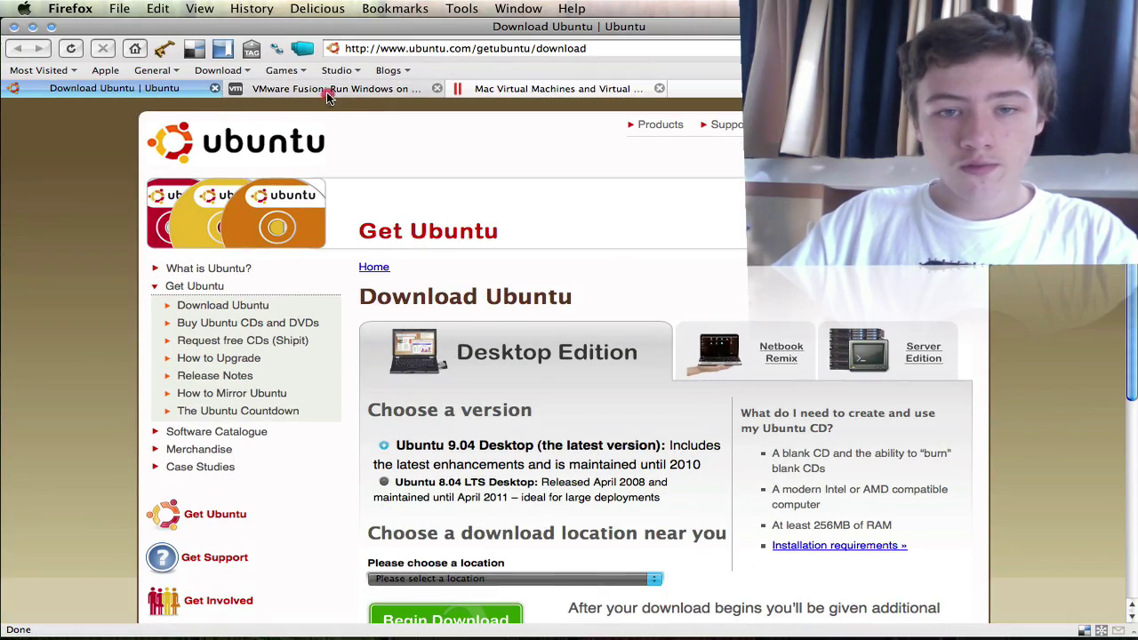
left_click(327, 92)
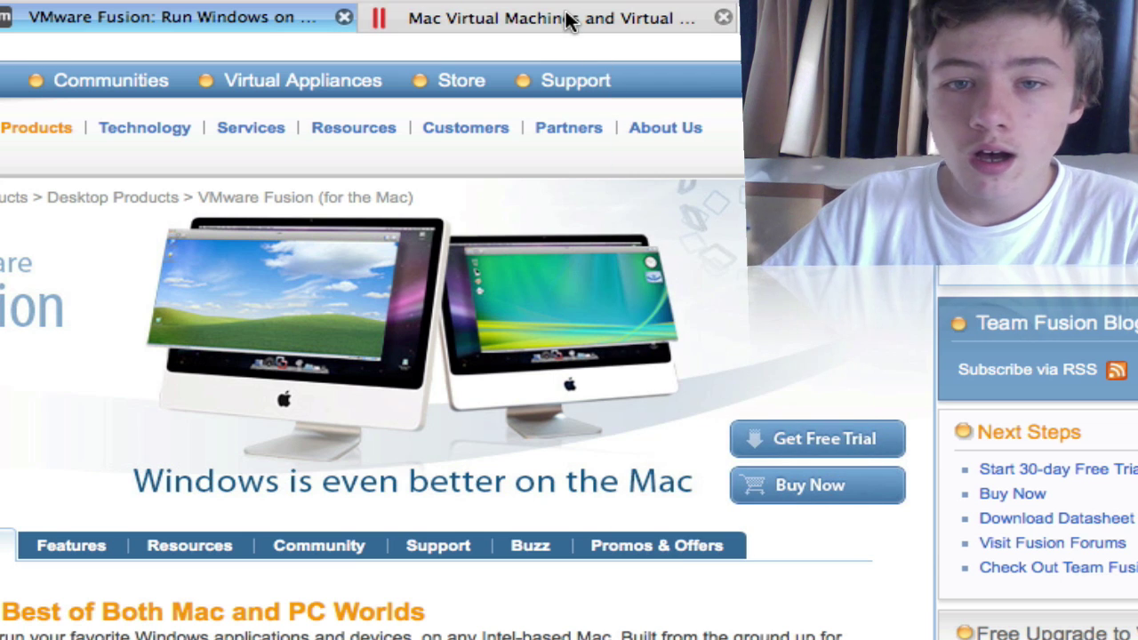
left_click(502, 20)
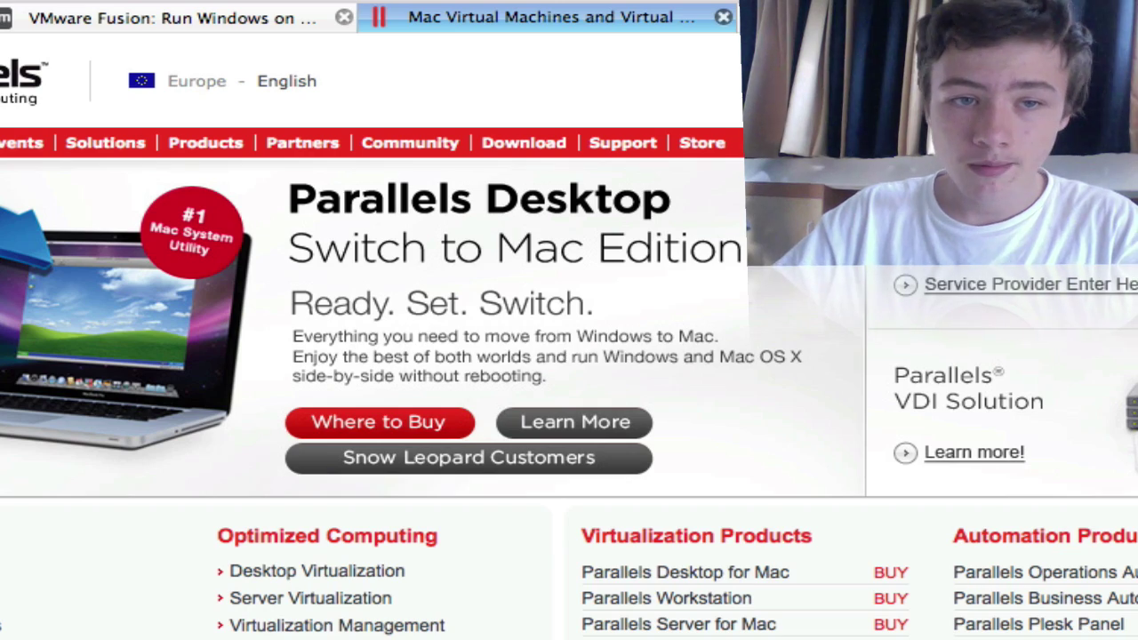
key("ctrl+Tab")
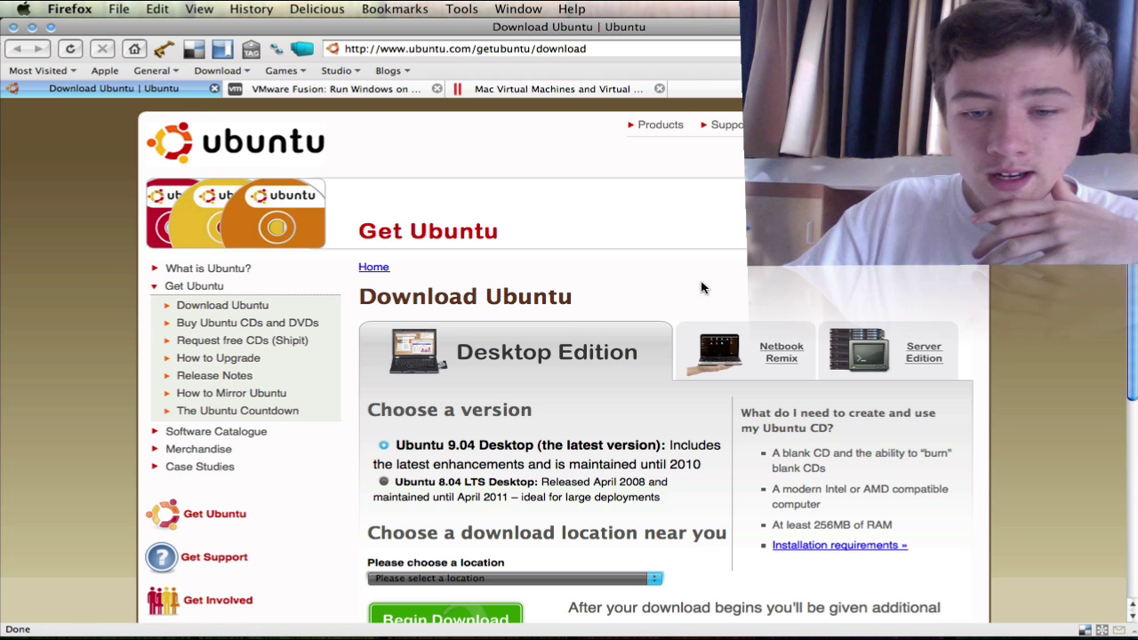
scroll(703, 288, "down", 1)
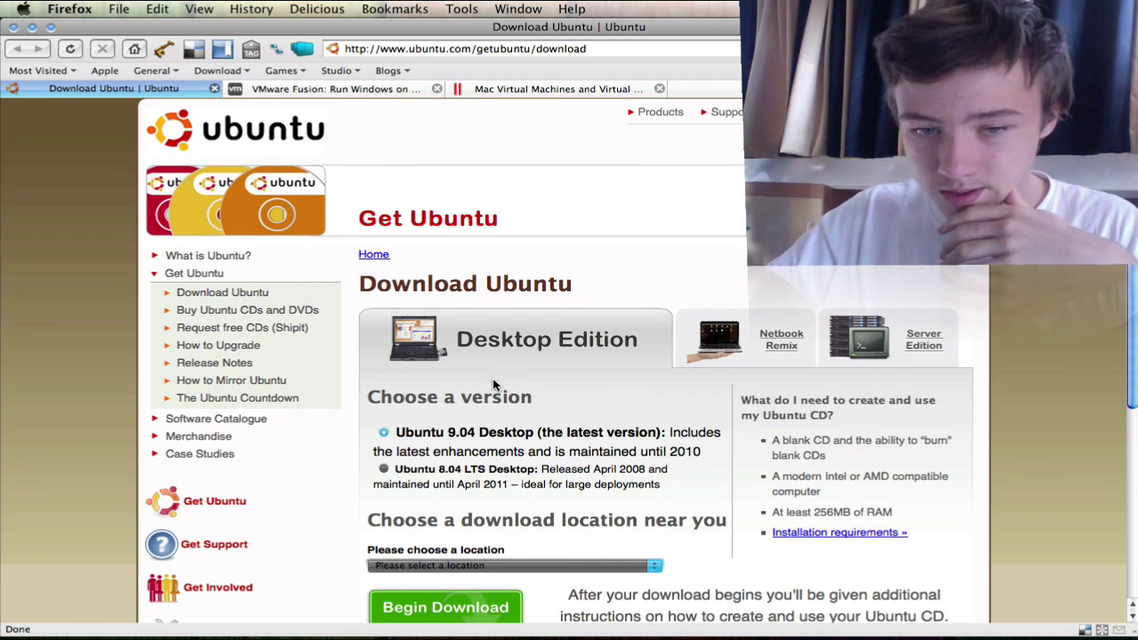
scroll(498, 426, "down", 4)
left_click(492, 425)
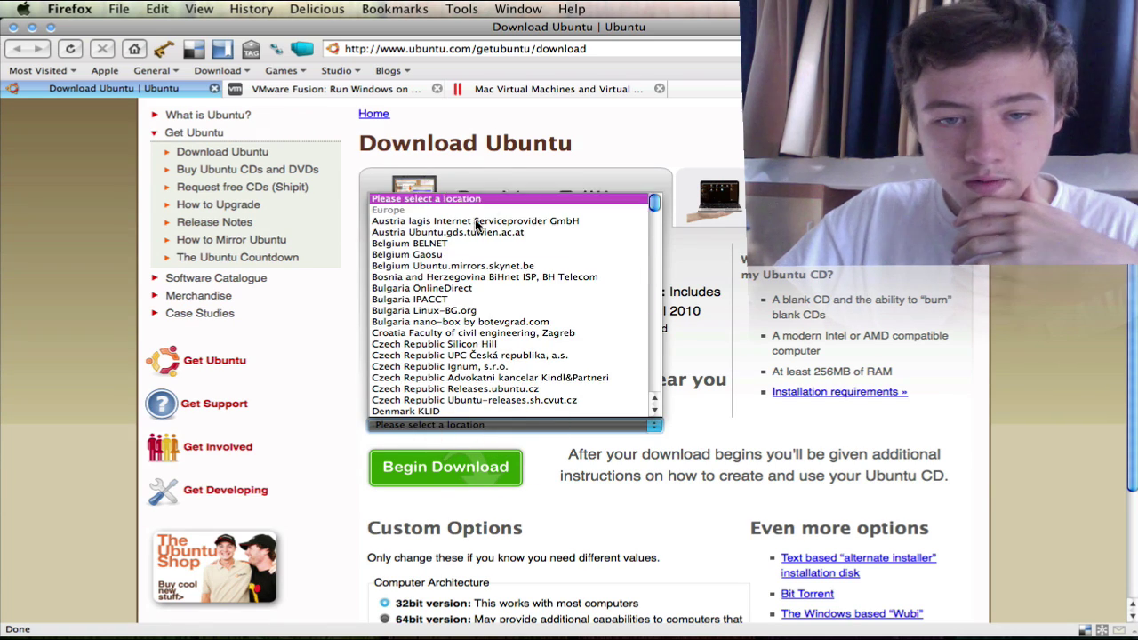
left_click(642, 169)
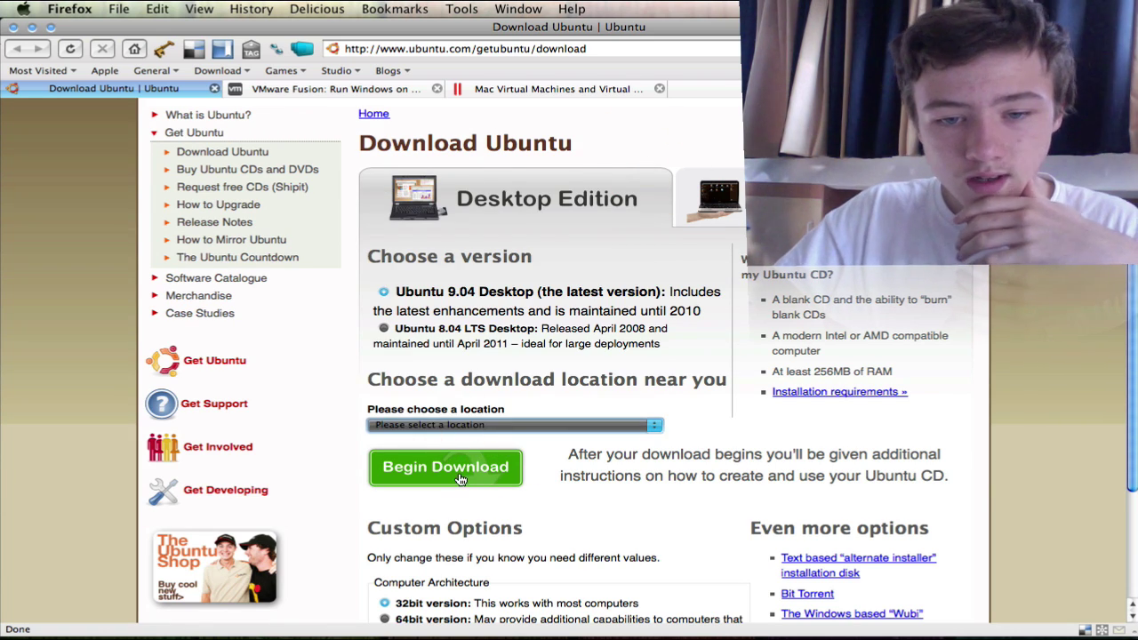
Step: Hide the browser, launch VMware Fusion from the Dock, and reposition the Virtual Machine Library
left_click(32, 28)
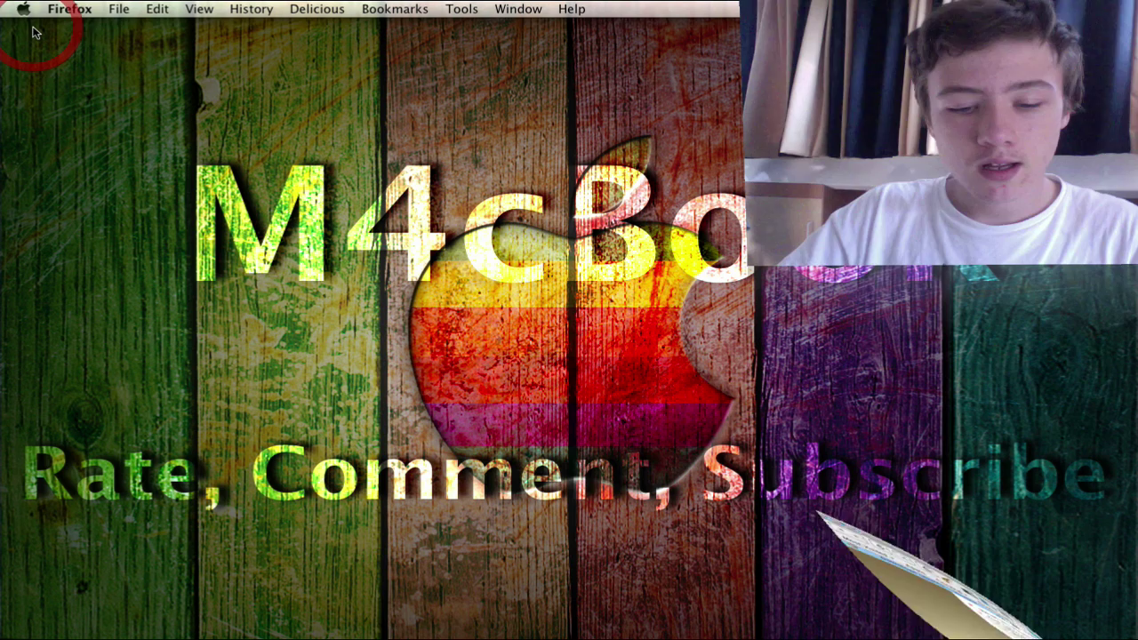
mouse_move(1069, 320)
left_mouse_down()
mouse_move(313, 27)
mouse_move(314, 111)
mouse_move(1090, 343)
mouse_move(1085, 331)
left_mouse_up()
left_click(632, 320)
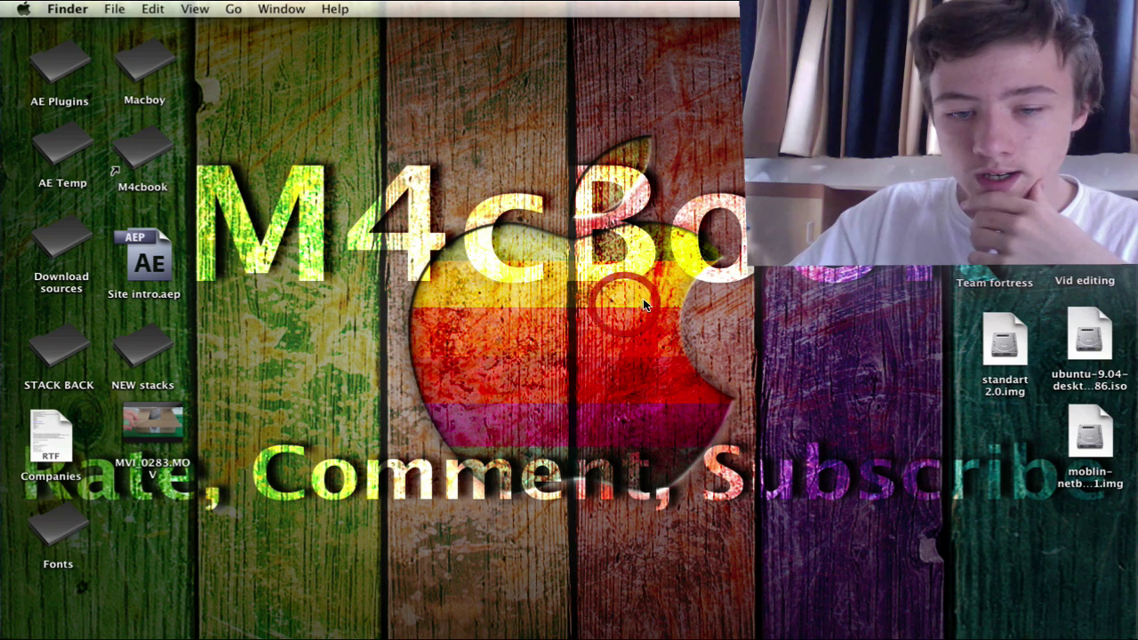
left_click(556, 602)
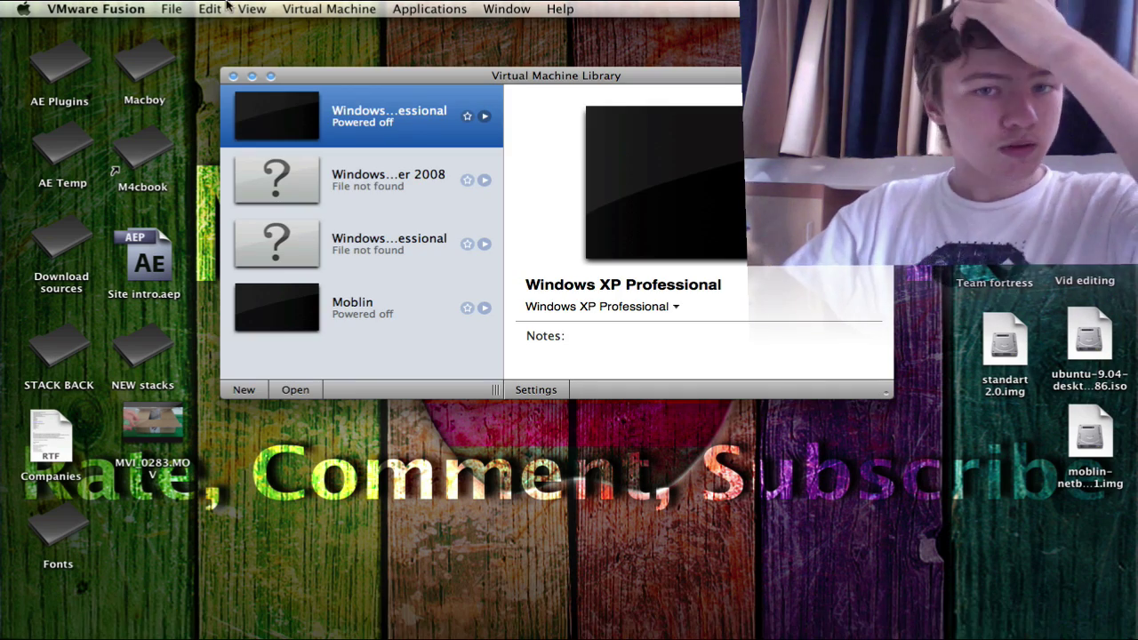
left_click_drag(450, 78, 463, 83)
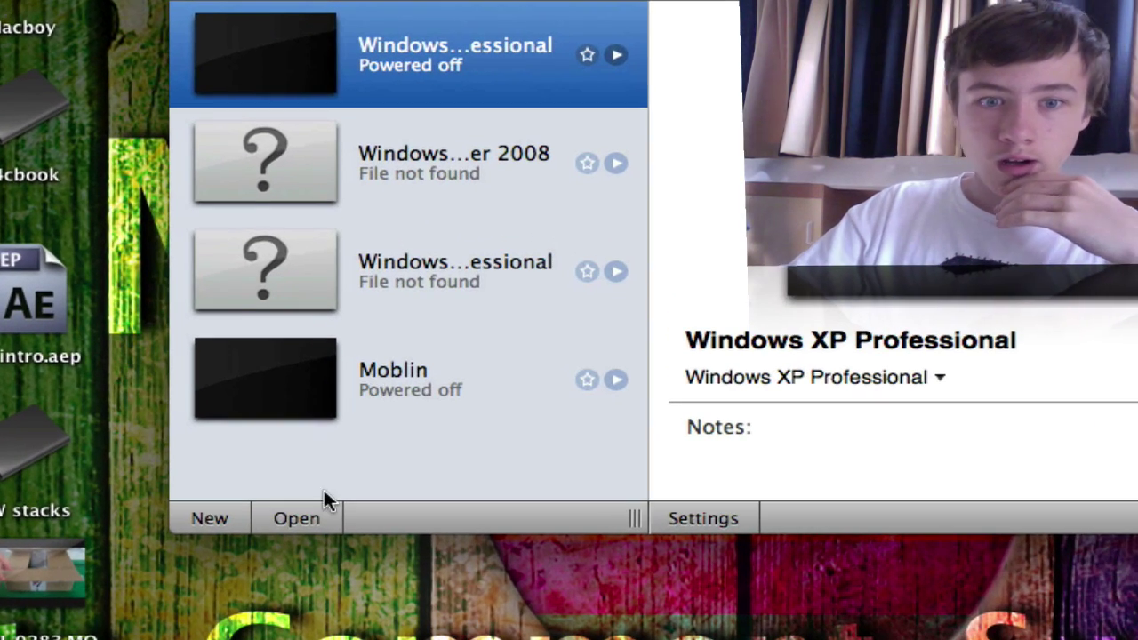
Step: Start a new virtual machine and continue without an installation disc
left_click(218, 519)
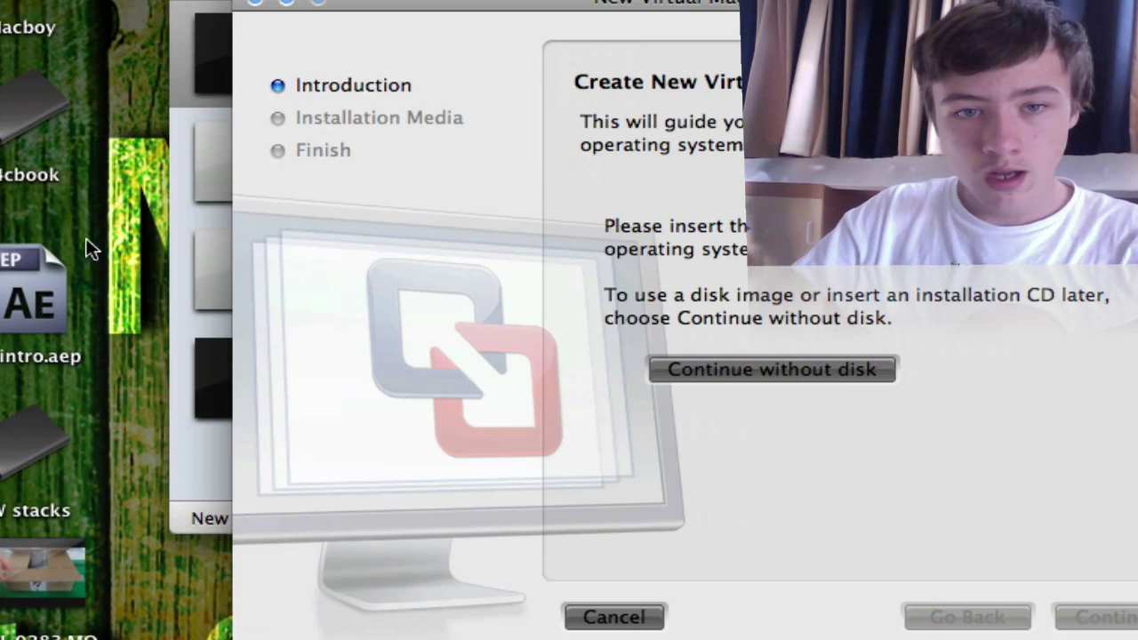
left_click(256, 3)
left_click(191, 519)
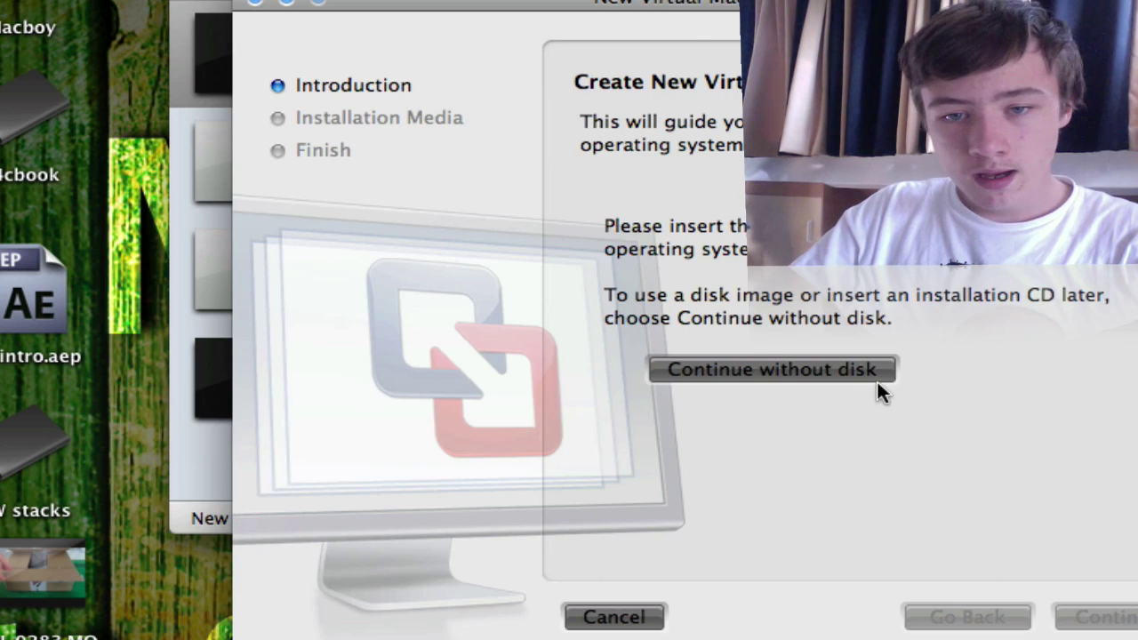
left_click(868, 376)
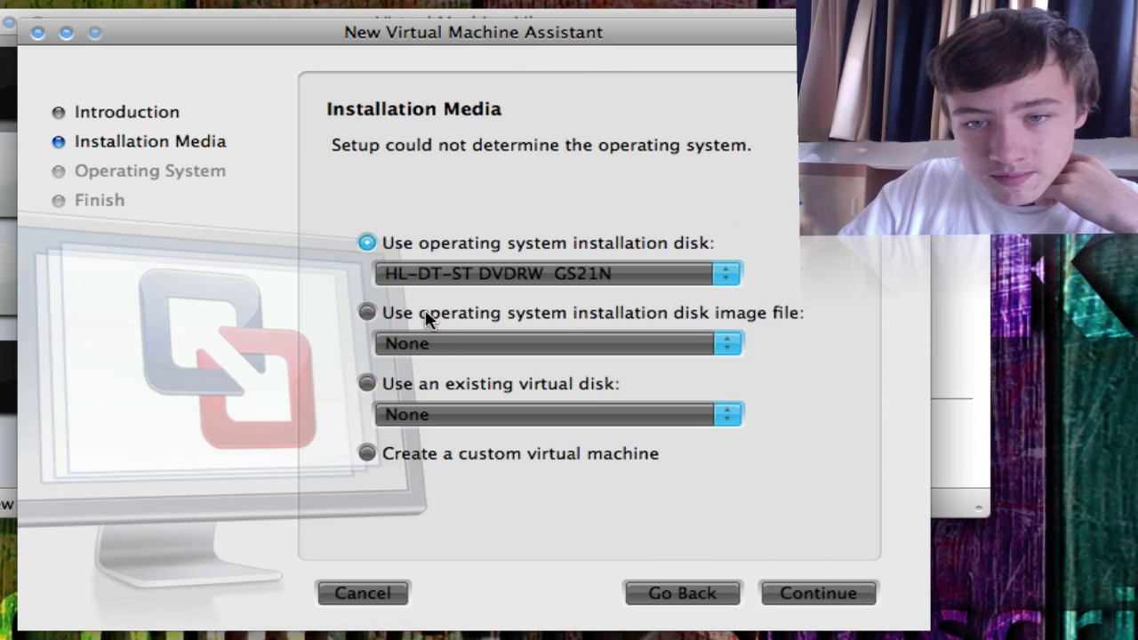
Step: Choose ubuntu-9.04-desktop-i386.iso on the Desktop as the installation disk image
left_click(369, 312)
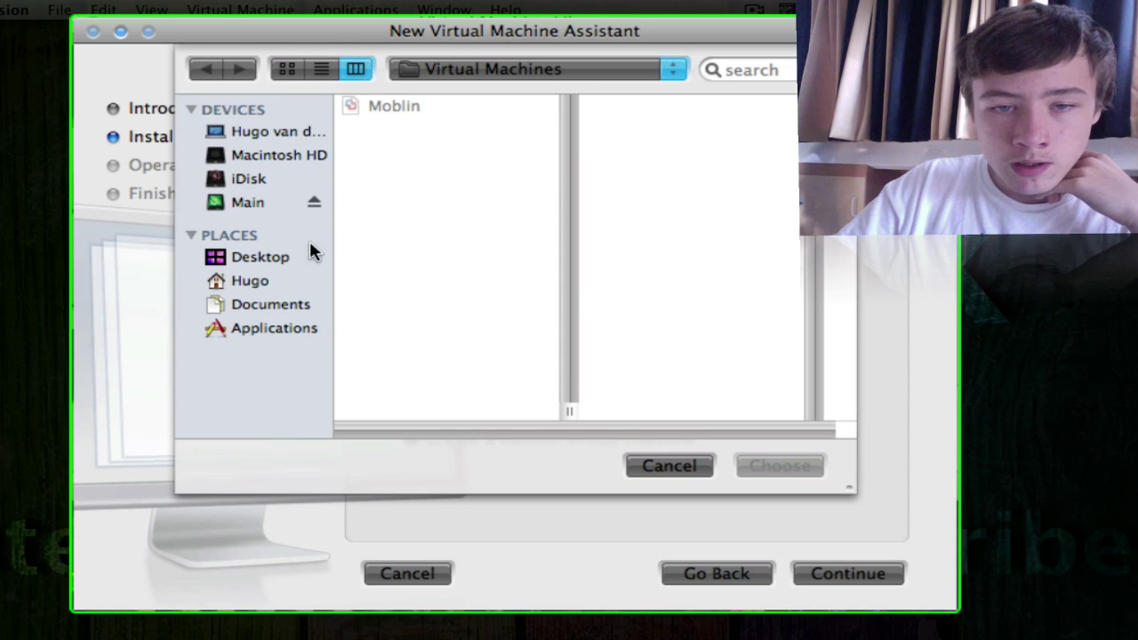
left_click(258, 257)
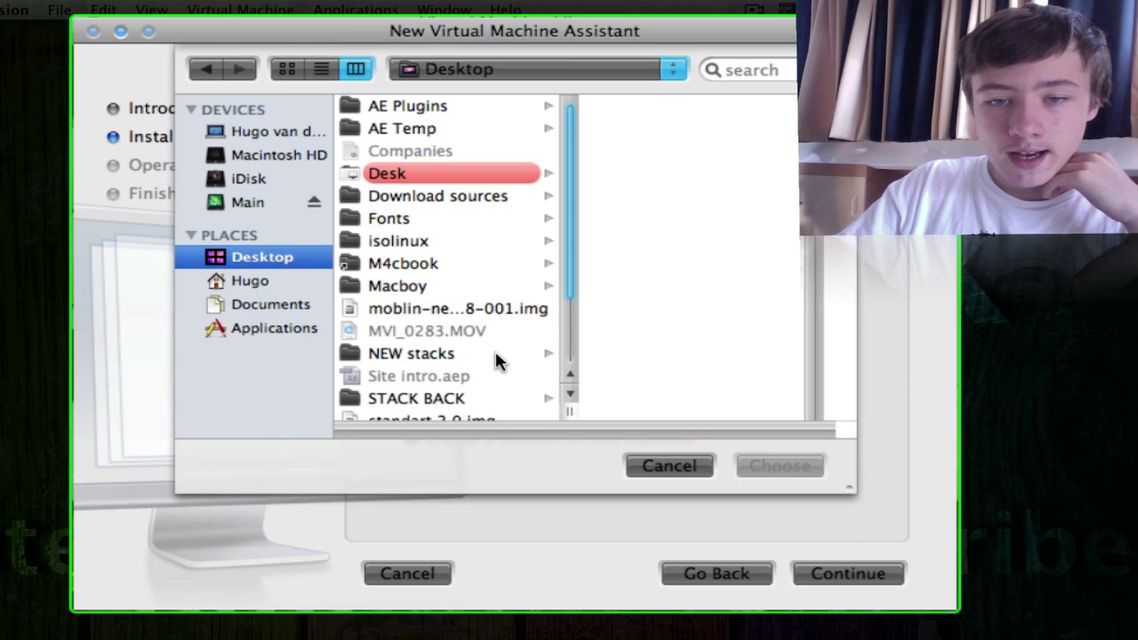
scroll(471, 320, "down", 3)
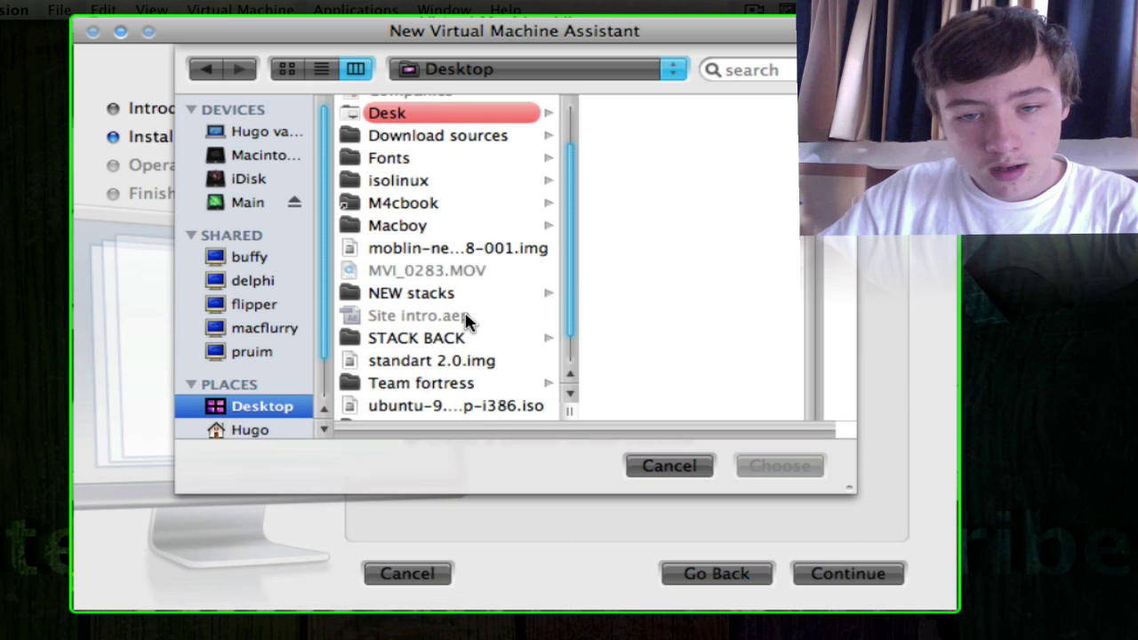
scroll(459, 374, "down", 2)
left_click(457, 369)
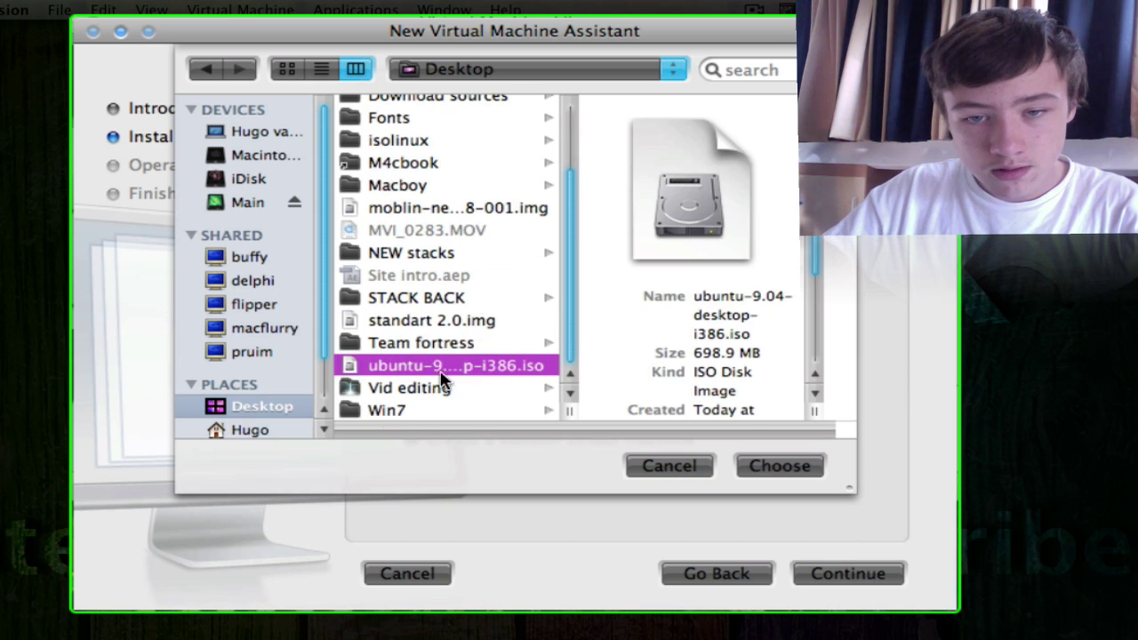
left_click(768, 467)
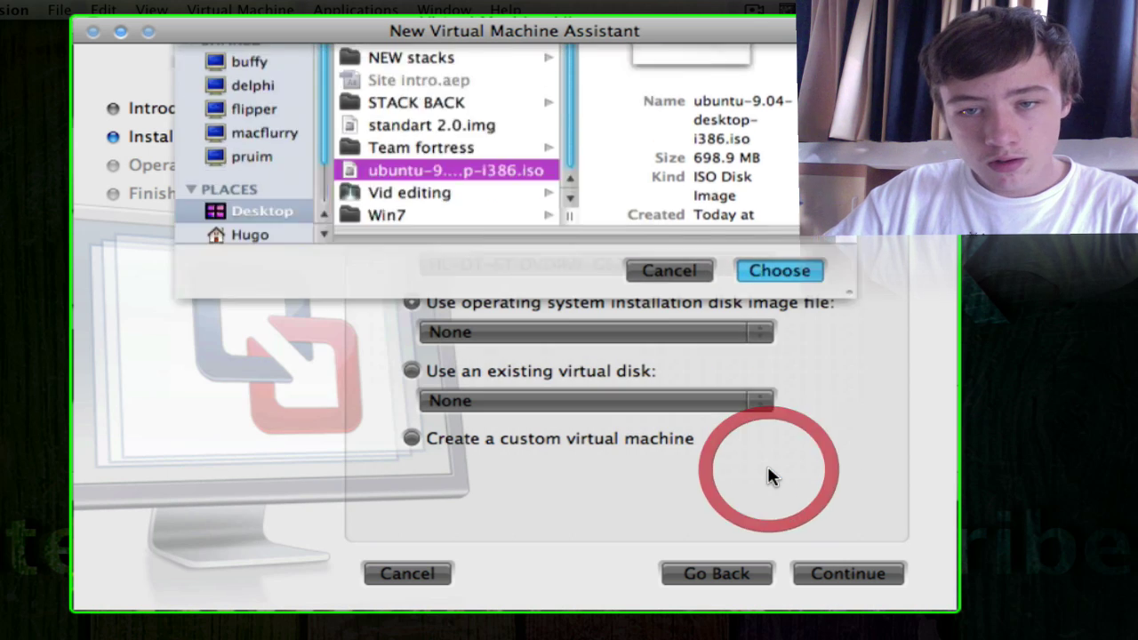
left_click(832, 573)
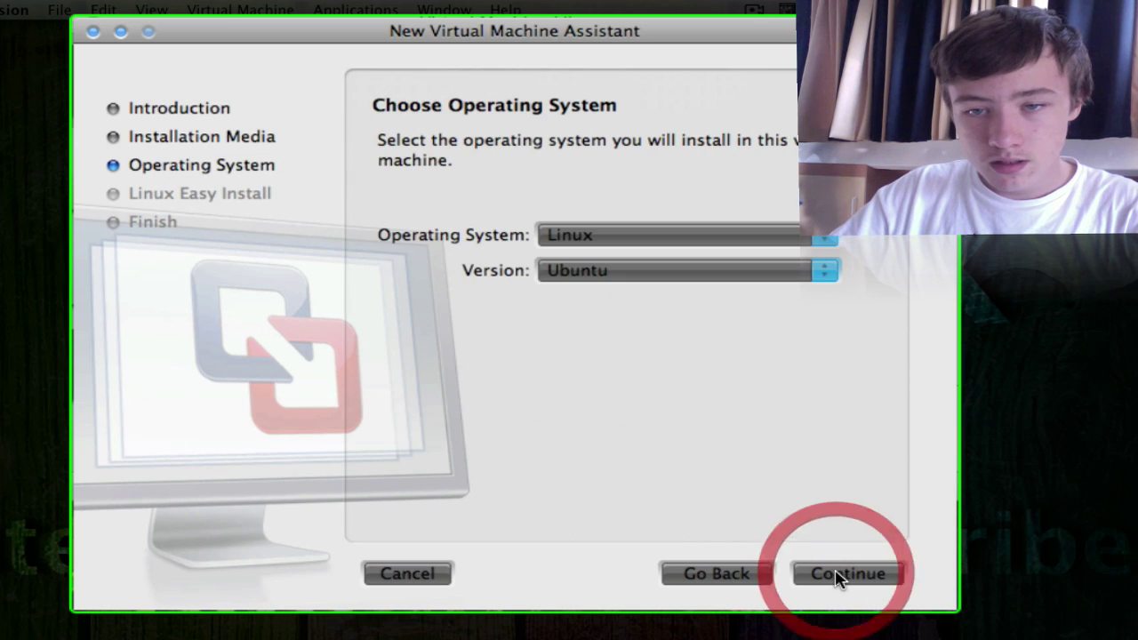
left_click(546, 237)
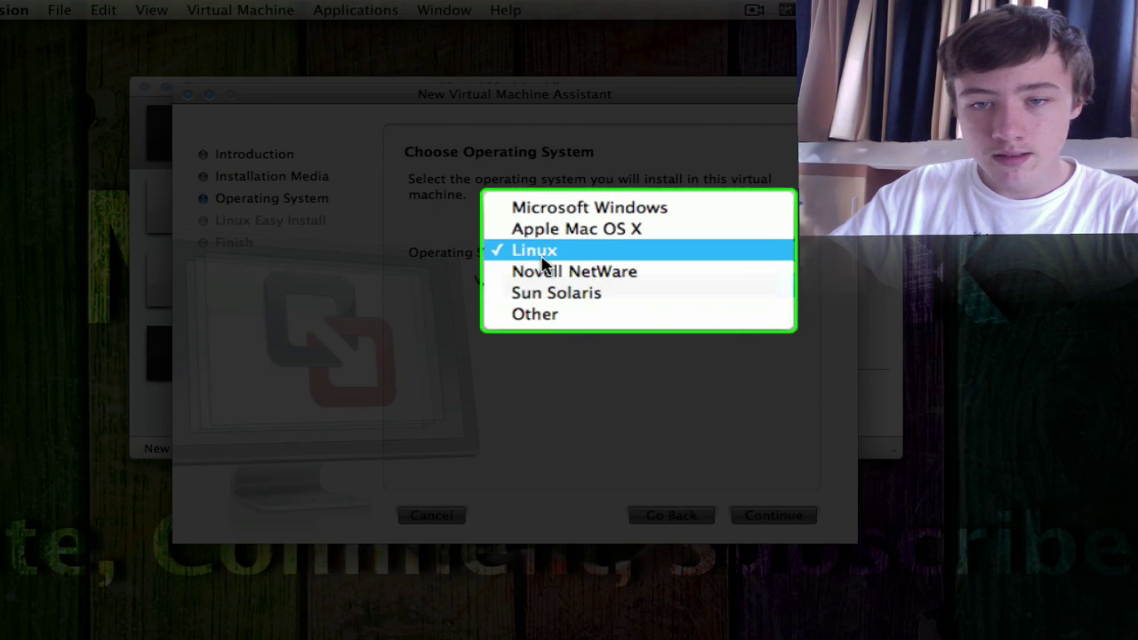
left_click(647, 253)
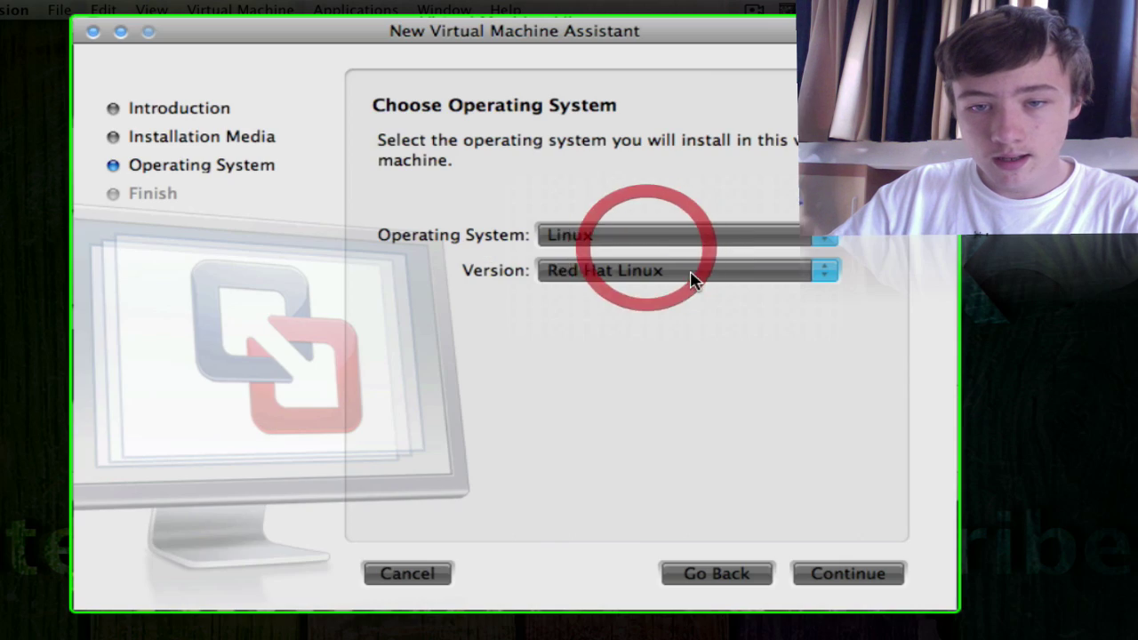
left_click(648, 277)
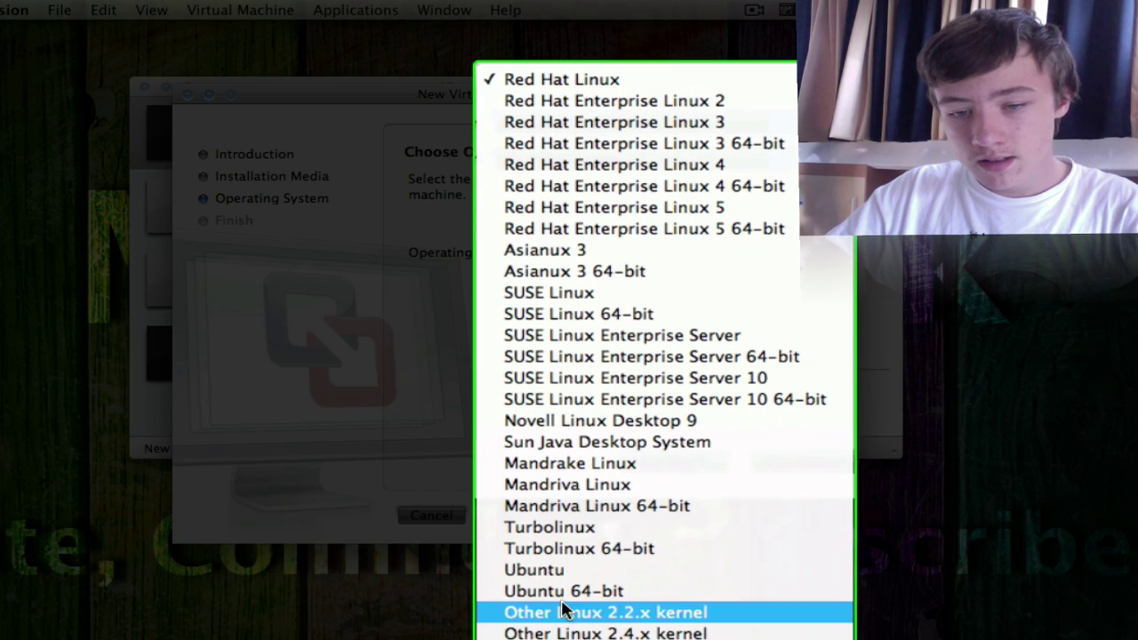
left_click(659, 574)
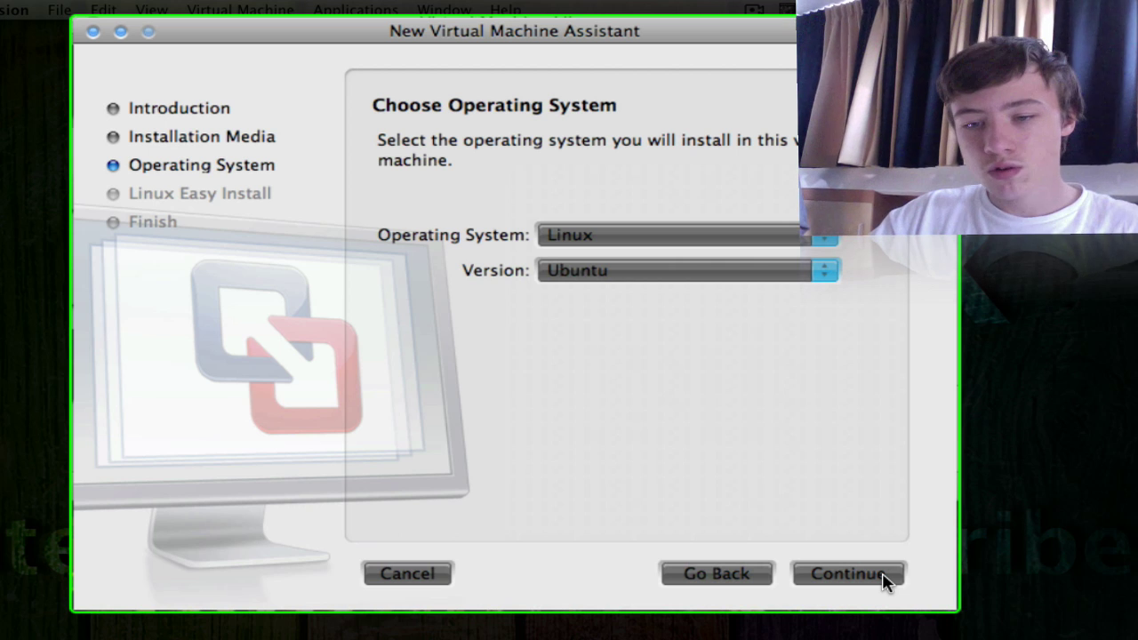
Step: In Linux Easy Install, shorten the display name to the first name and enter an account name
left_click(847, 574)
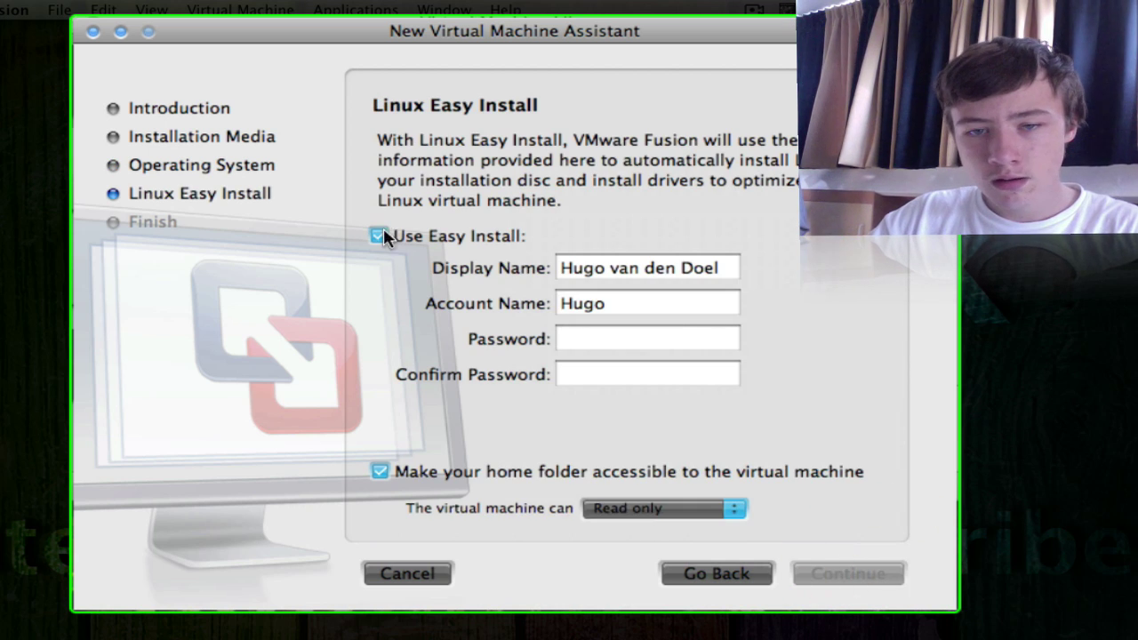
left_click_drag(718, 268, 606, 272)
key("BackSpace")
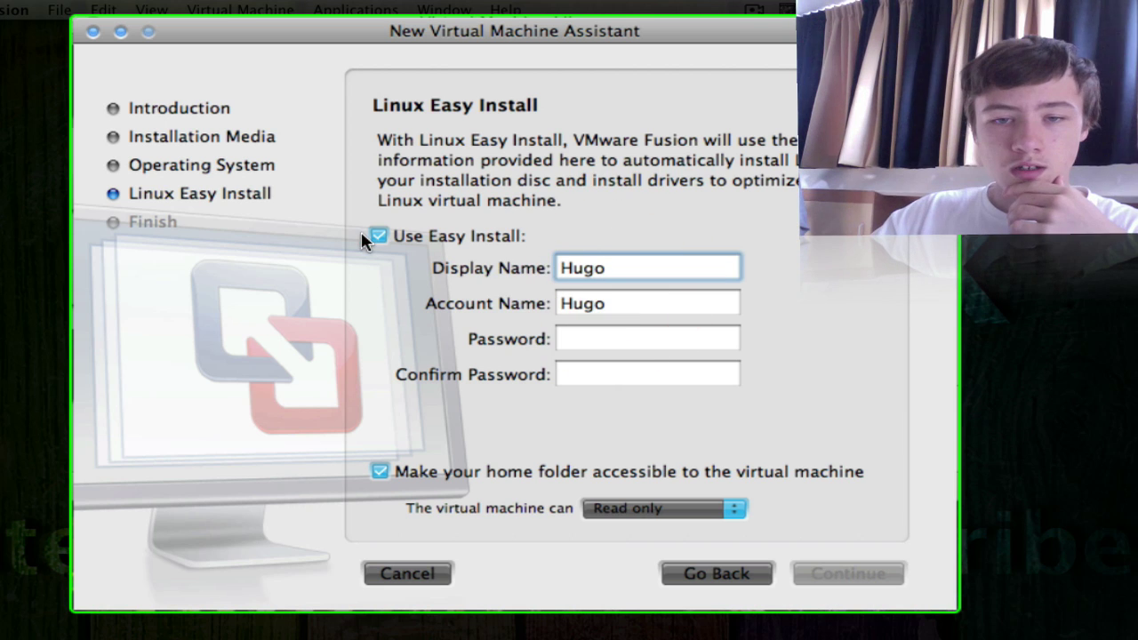
left_click(413, 299)
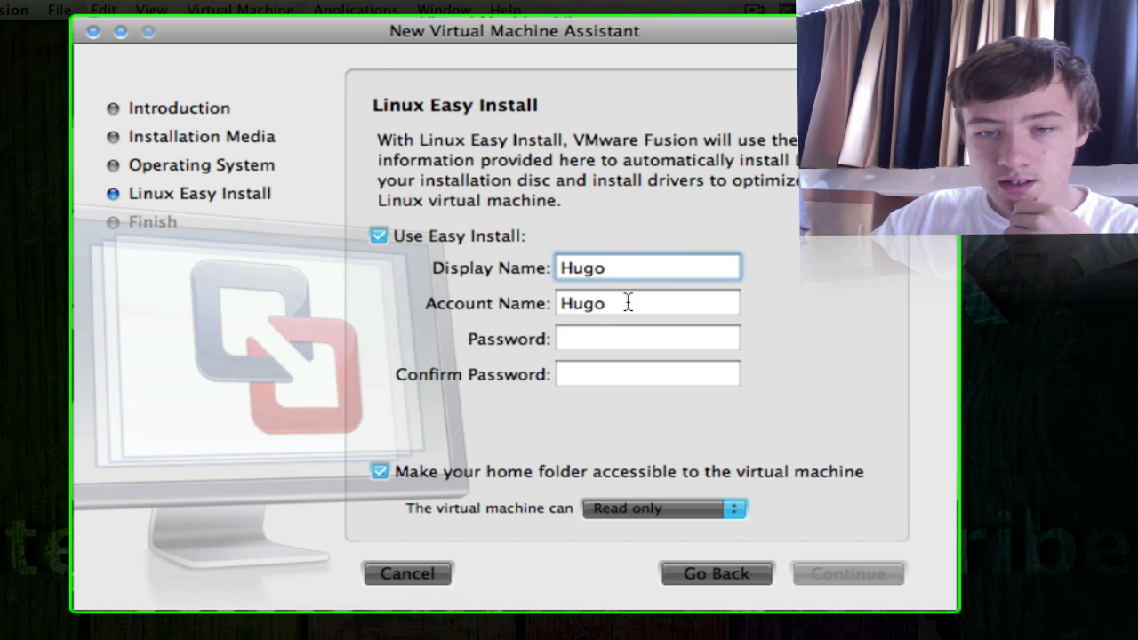
key("Tab")
type("M")
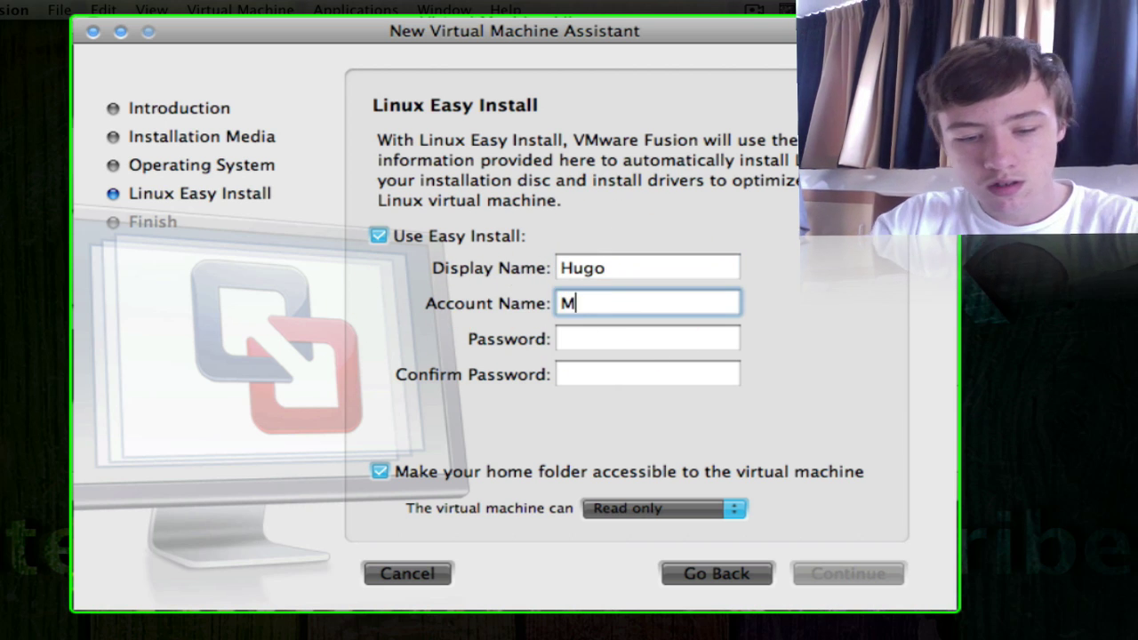
type("4cbook")
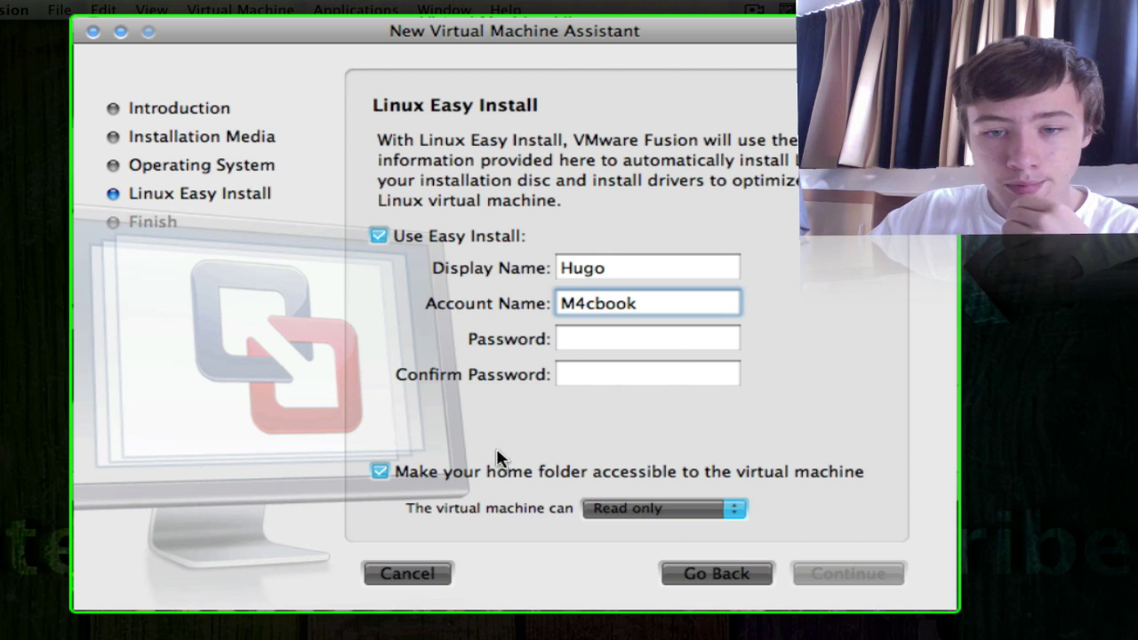
Step: Turn off home-folder sharing and enter the account password
left_click(379, 472)
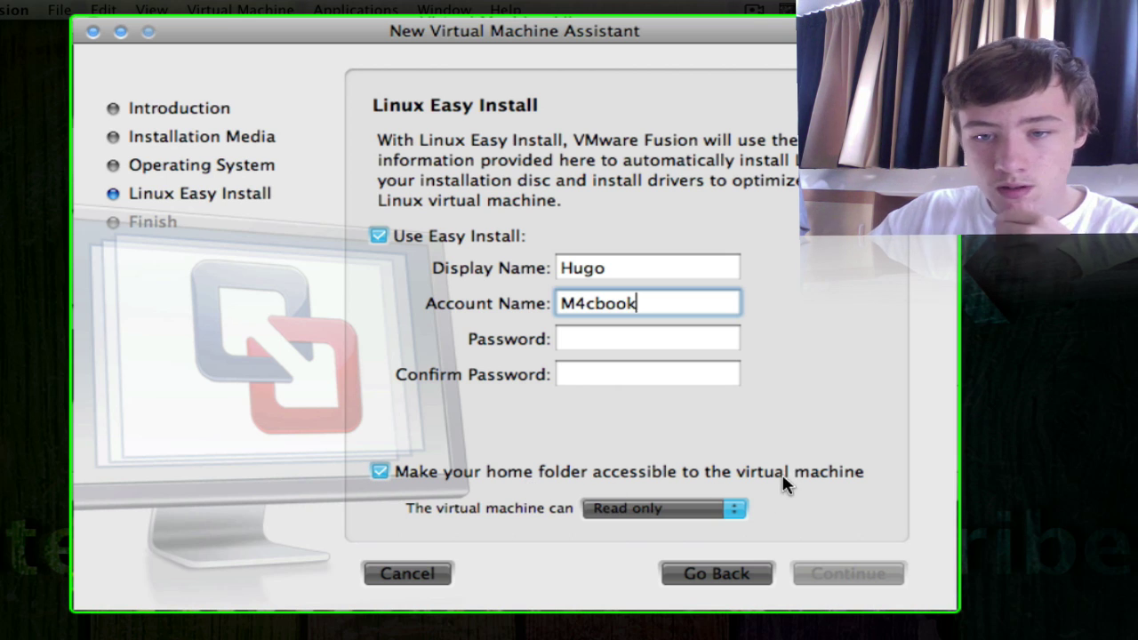
left_click(380, 472)
left_click(380, 472)
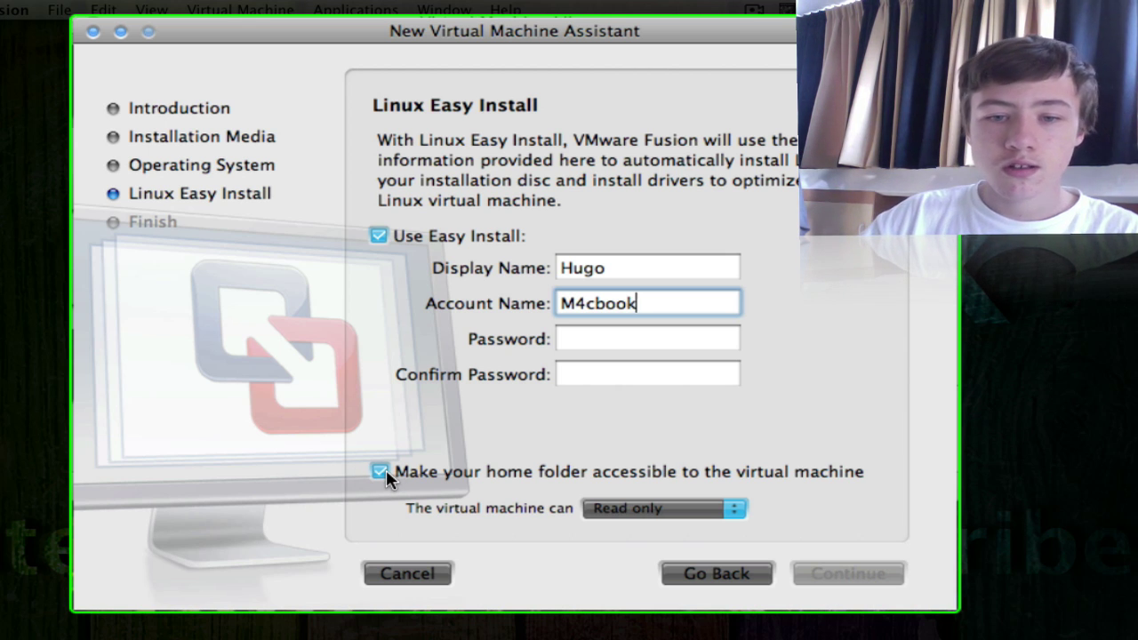
left_click(384, 471)
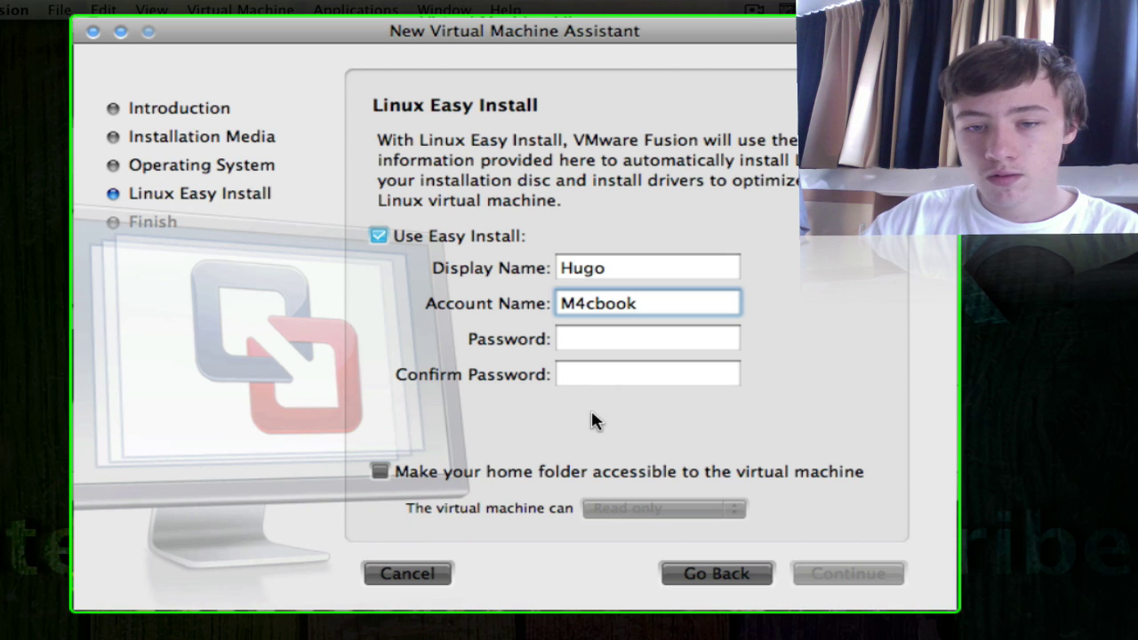
left_click(648, 343)
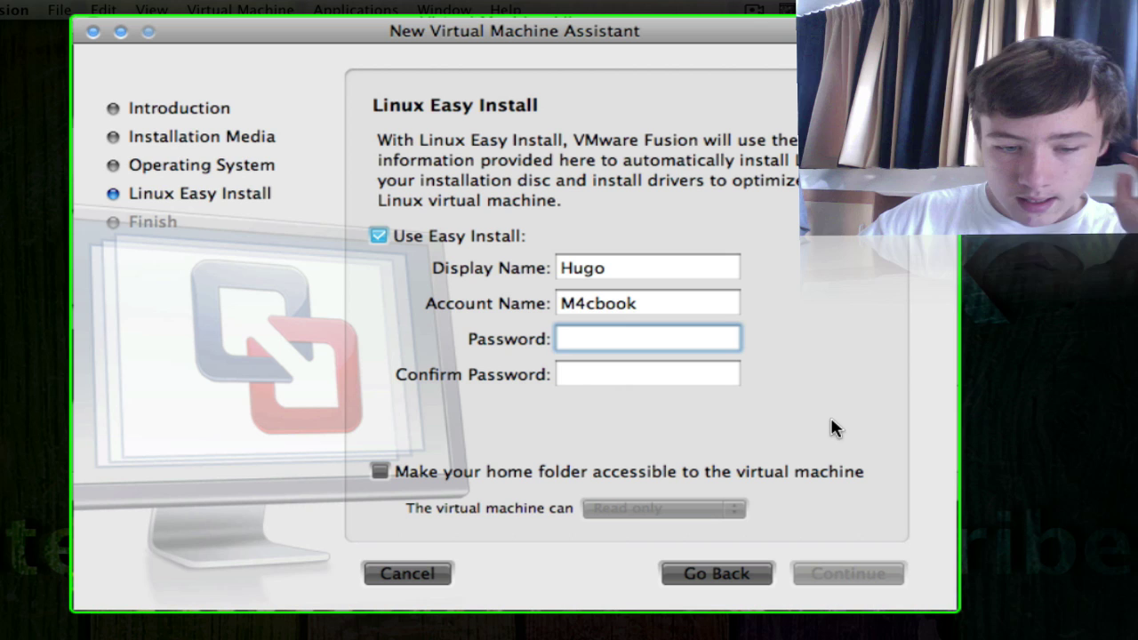
type("••••")
key("Tab")
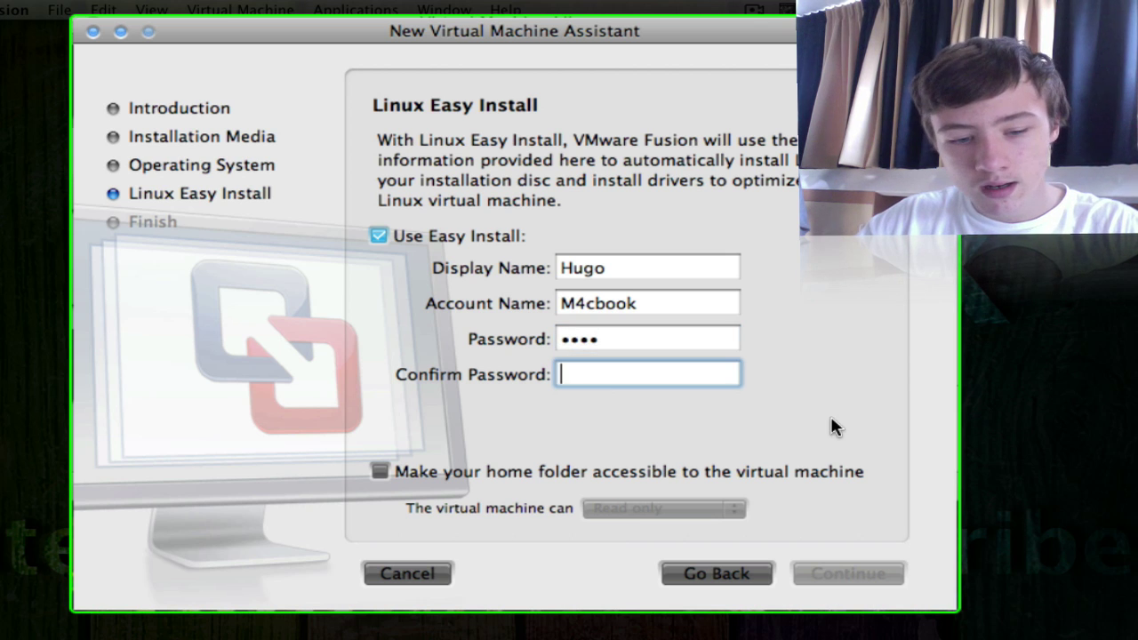
type("••••")
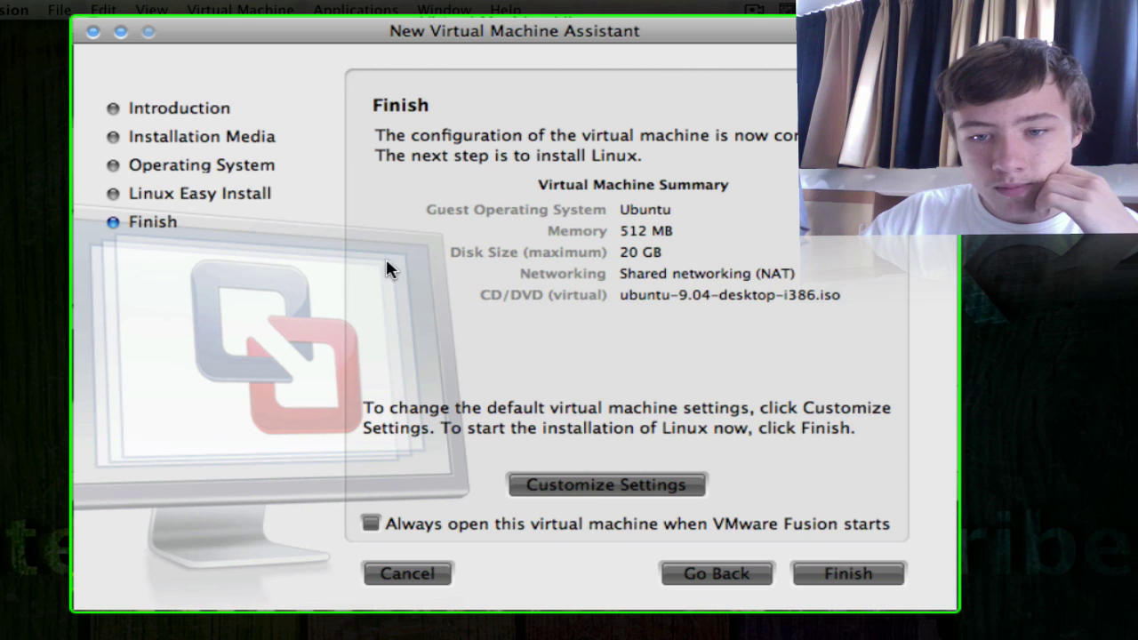
Step: Leave startup opening off, choose Customize Settings, and save the machine as Ubuntu in Virtual Machines
left_click(365, 524)
left_click(372, 530)
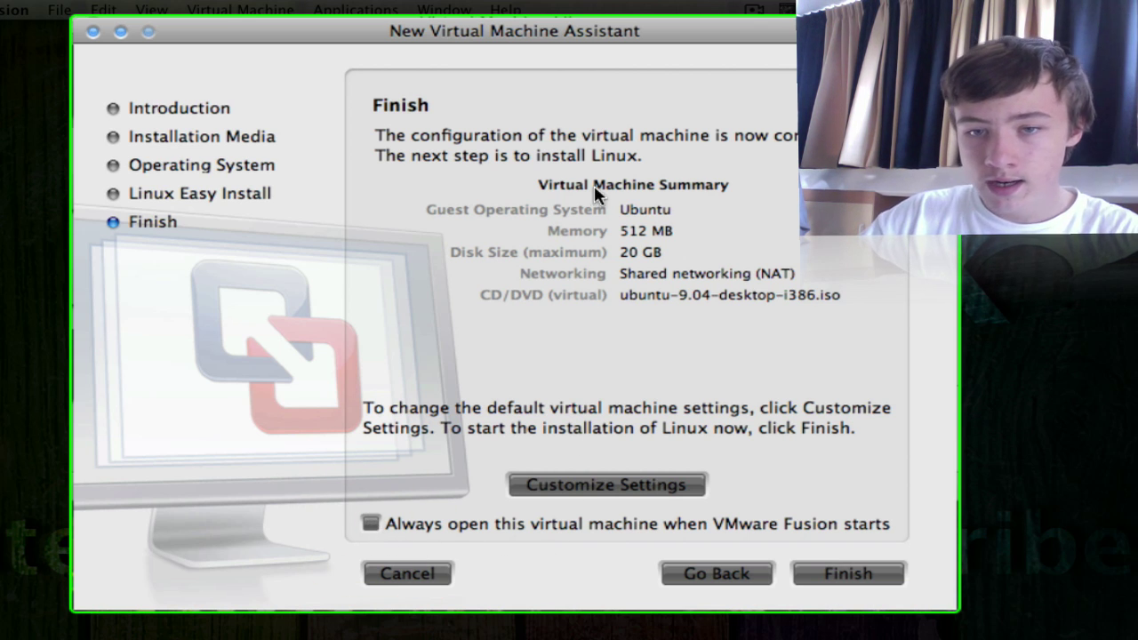
left_click(708, 215)
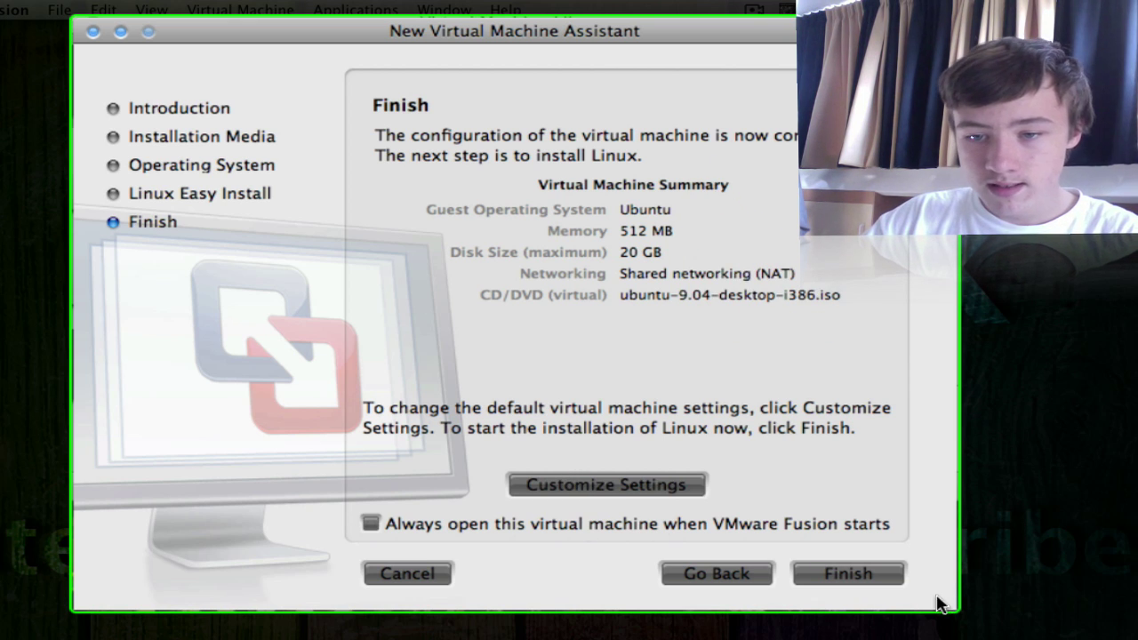
left_click(645, 491)
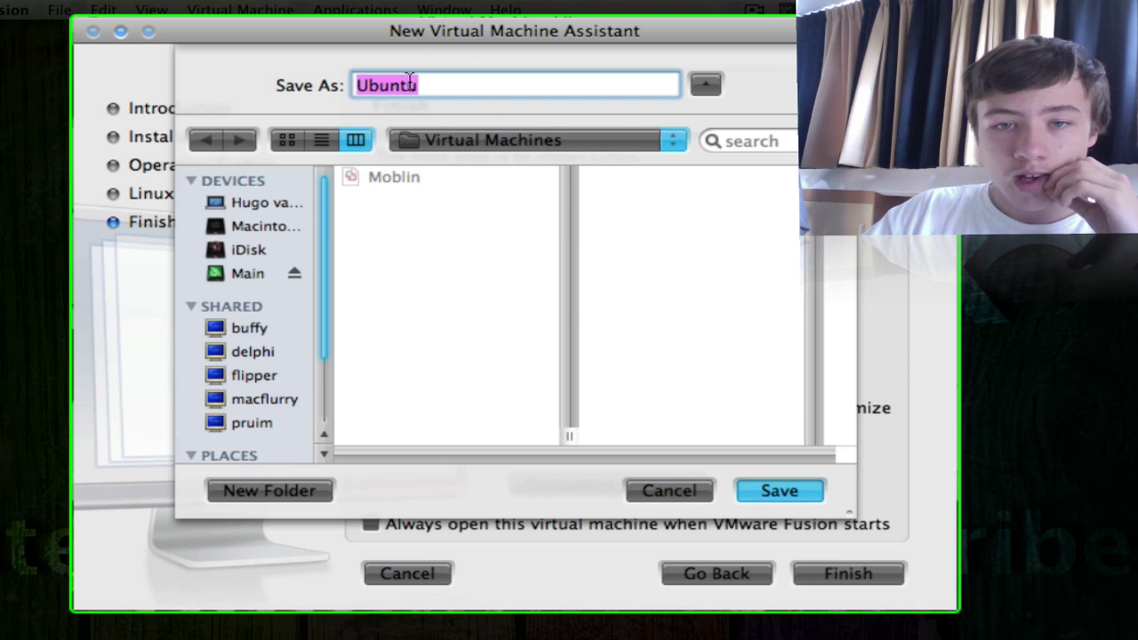
left_click(786, 487)
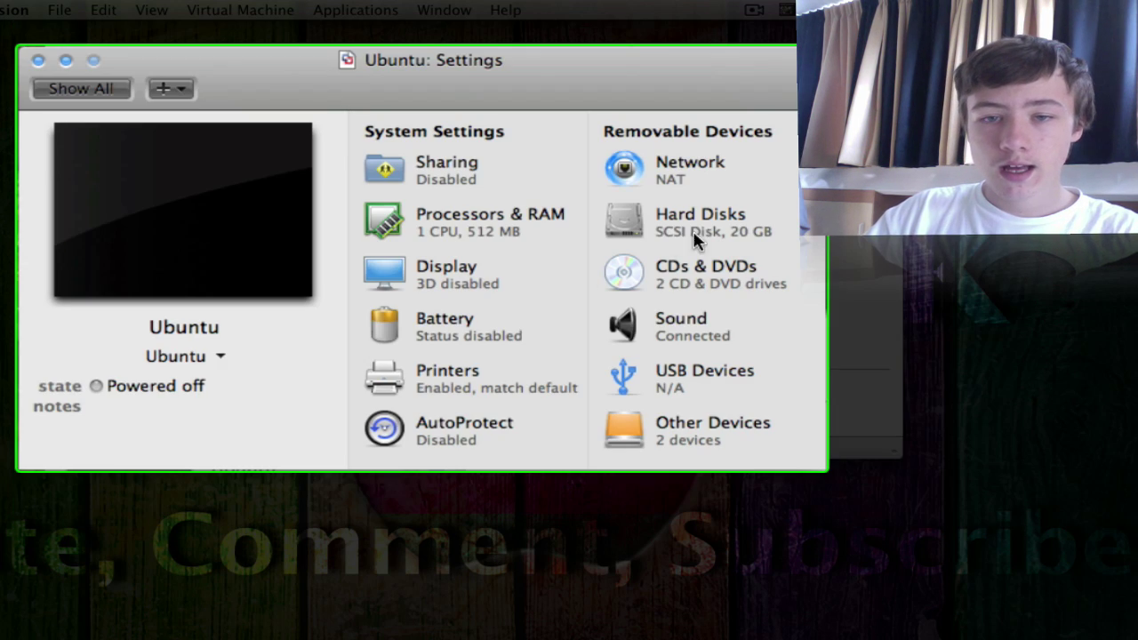
Step: Set Processors & RAM to 2 virtual processors and 1024 MB of memory
left_click_drag(630, 84, 695, 75)
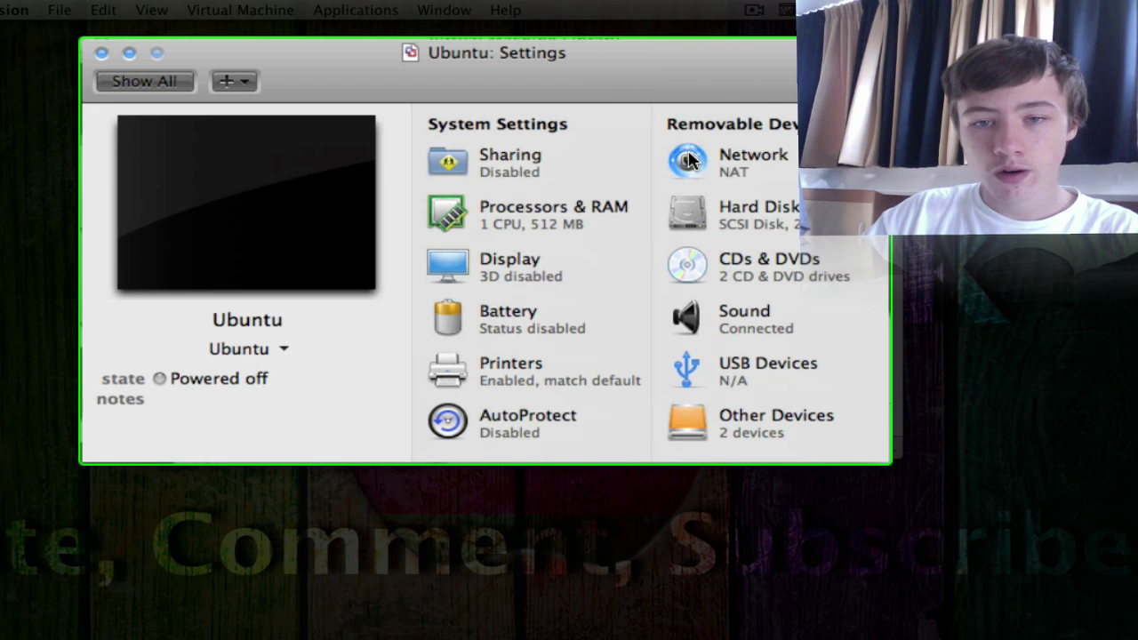
left_click(526, 224)
left_click(158, 81)
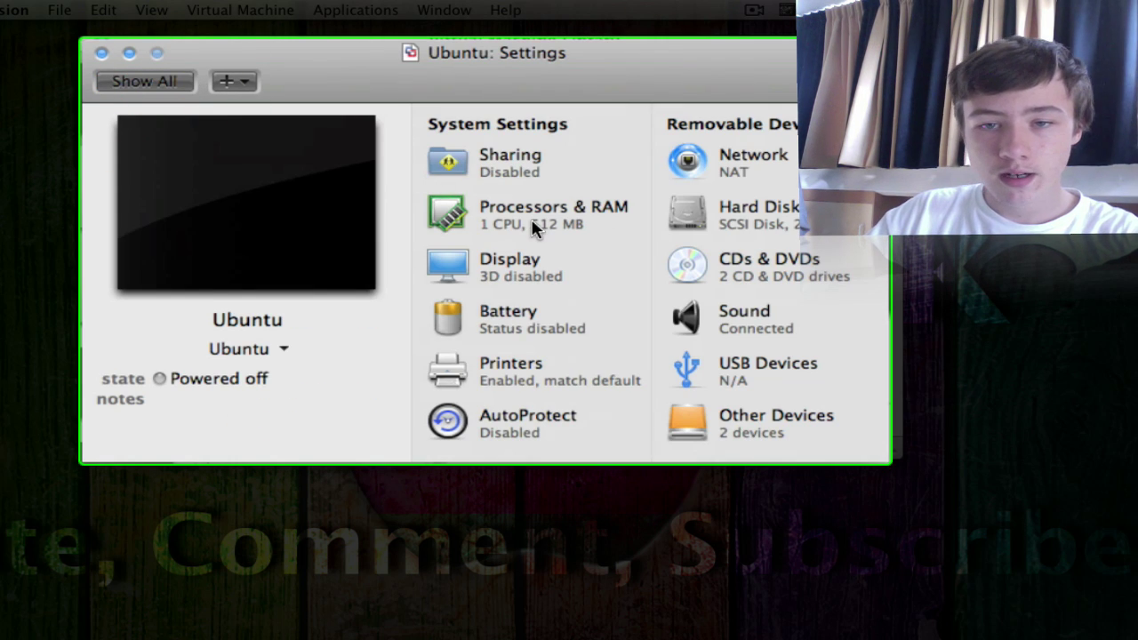
left_click(532, 225)
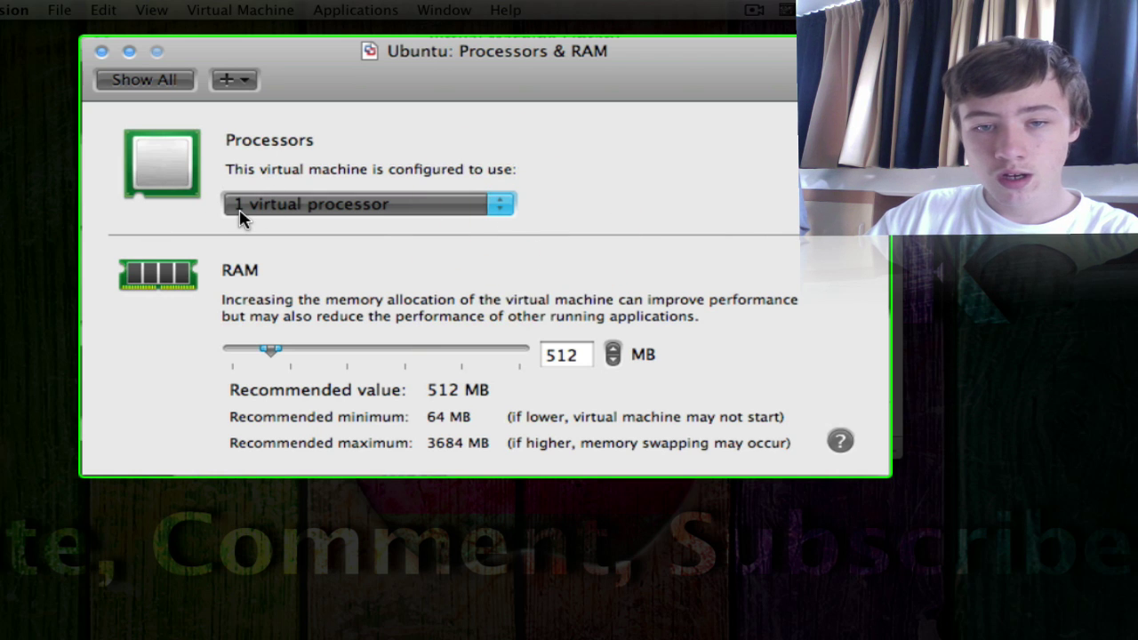
left_click(250, 206)
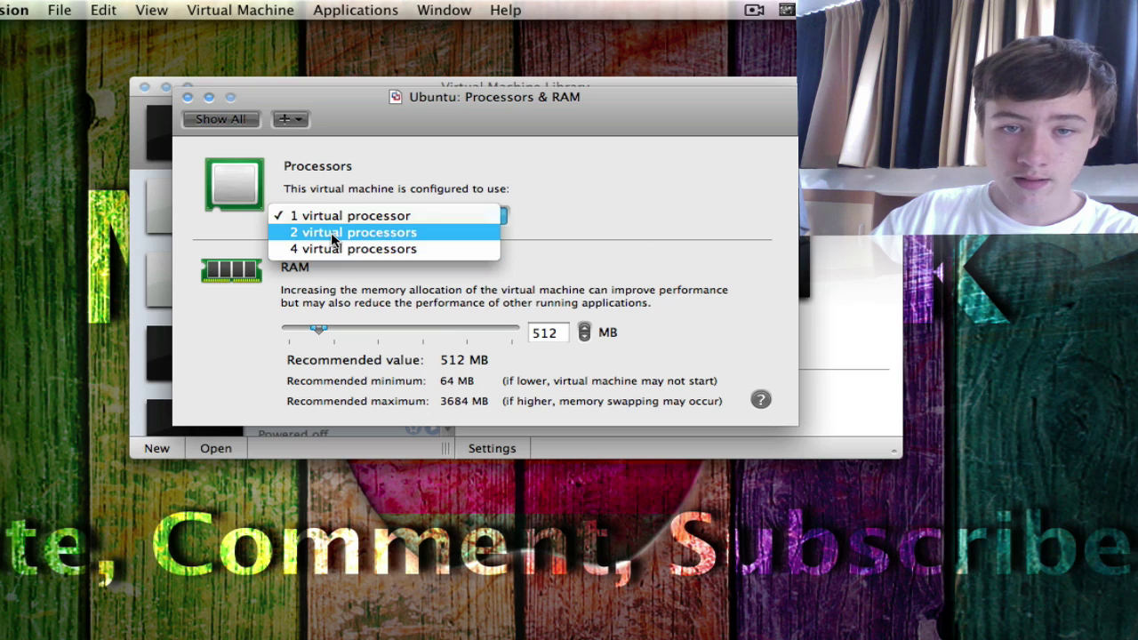
left_click(342, 232)
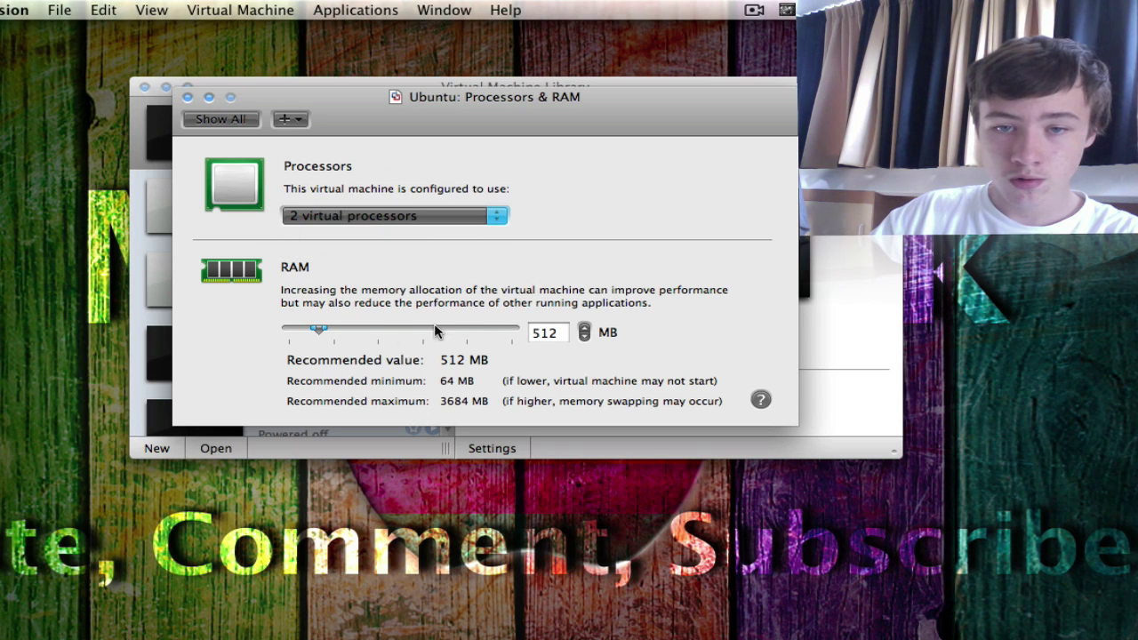
left_click_drag(315, 332, 339, 331)
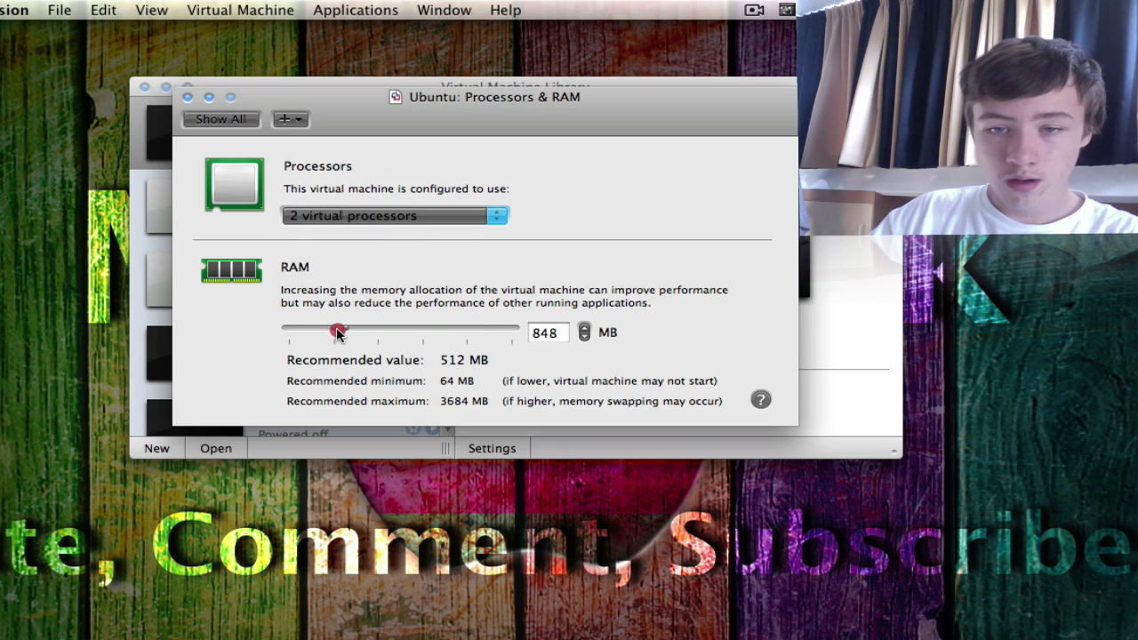
left_click(546, 332)
double_click(521, 339)
type("1")
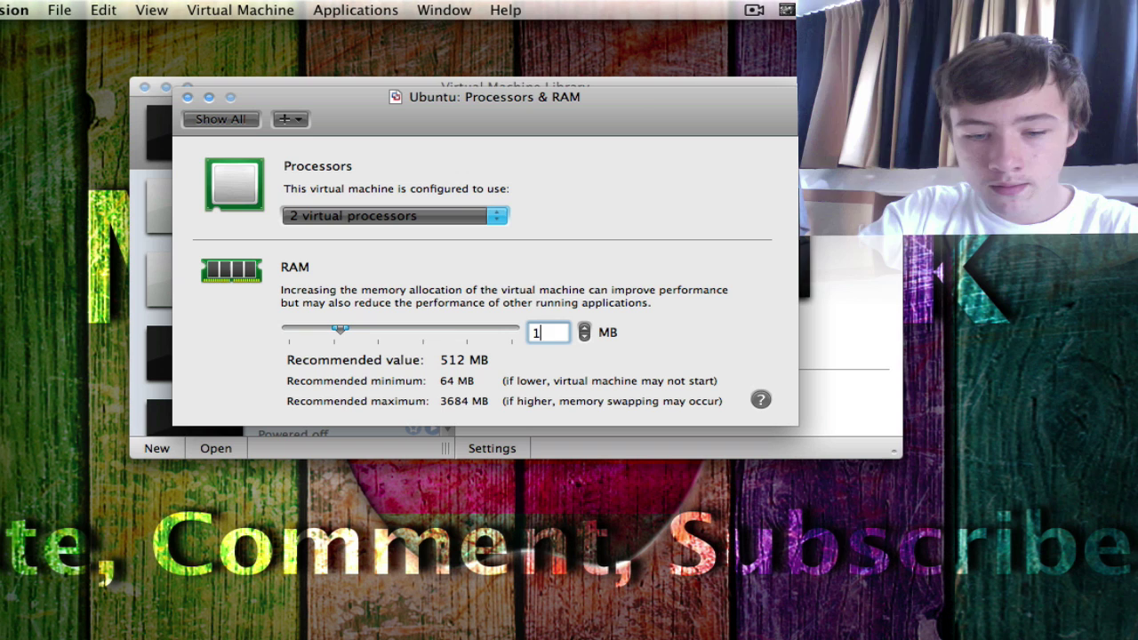
type("024")
left_click(677, 345)
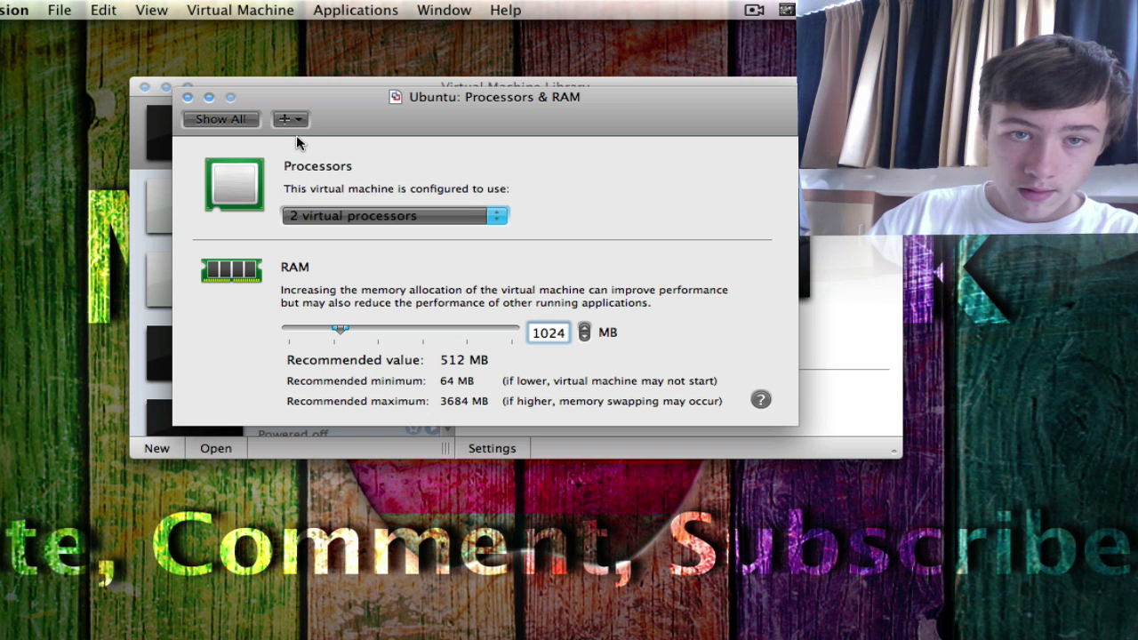
key("Return")
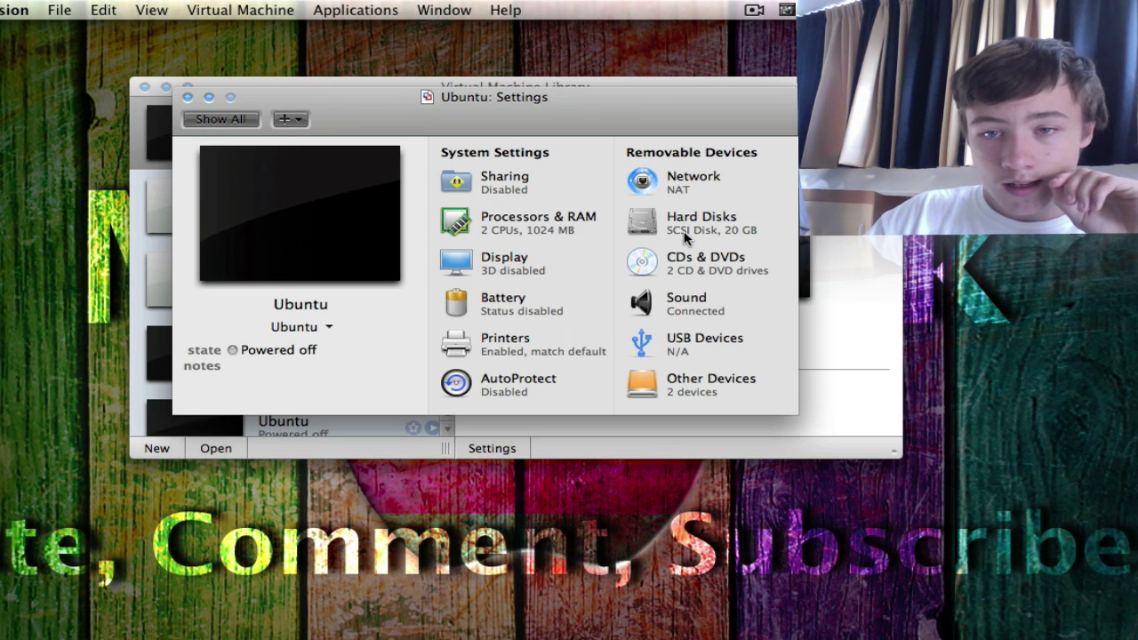
left_click(686, 233)
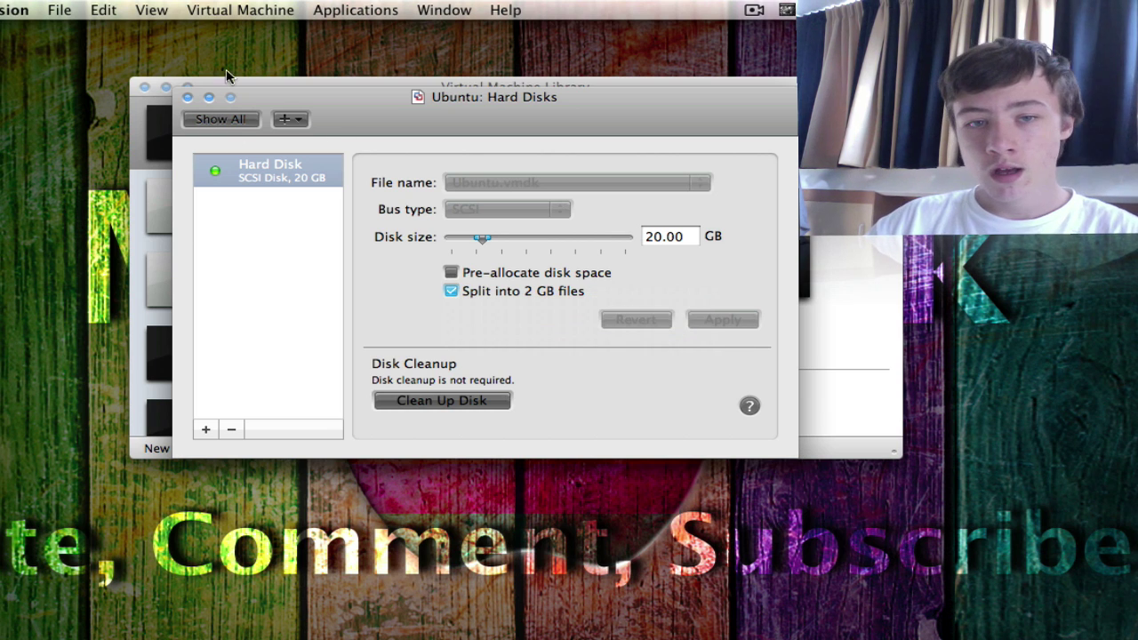
left_click(213, 119)
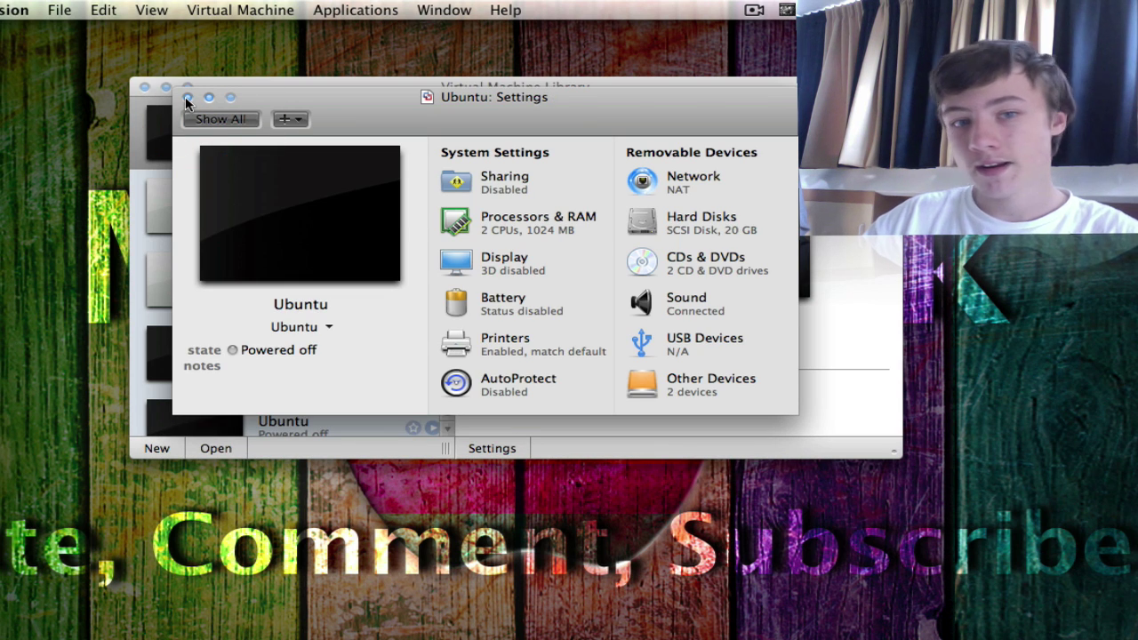
Step: Close the settings window, start the Ubuntu machine from the library, and switch it to full screen
left_click(188, 97)
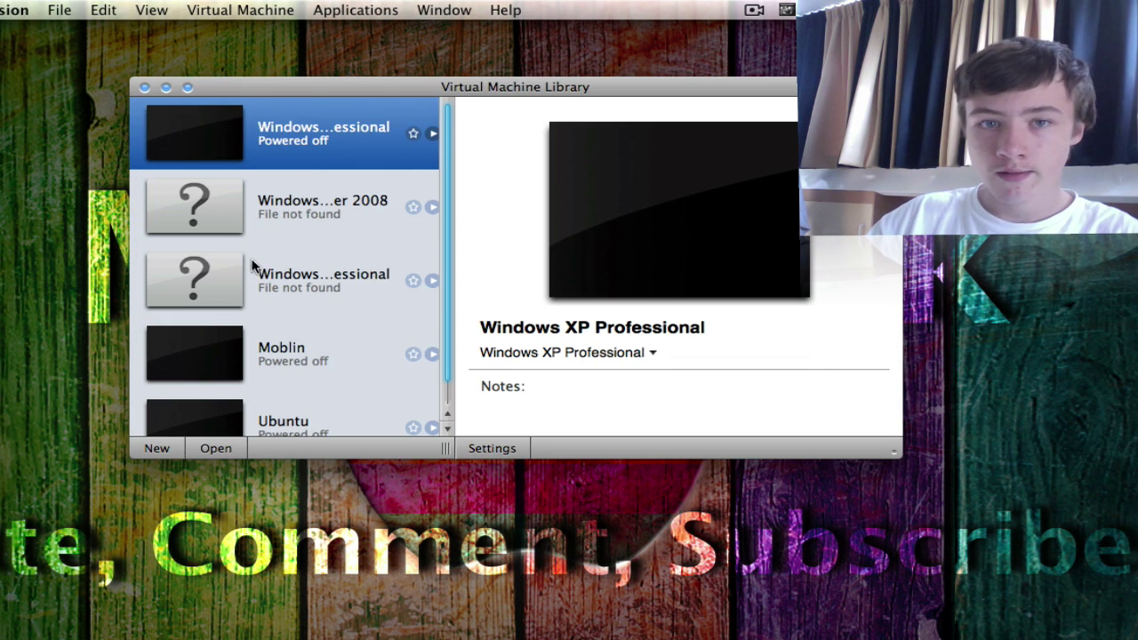
scroll(362, 373, "down", 2)
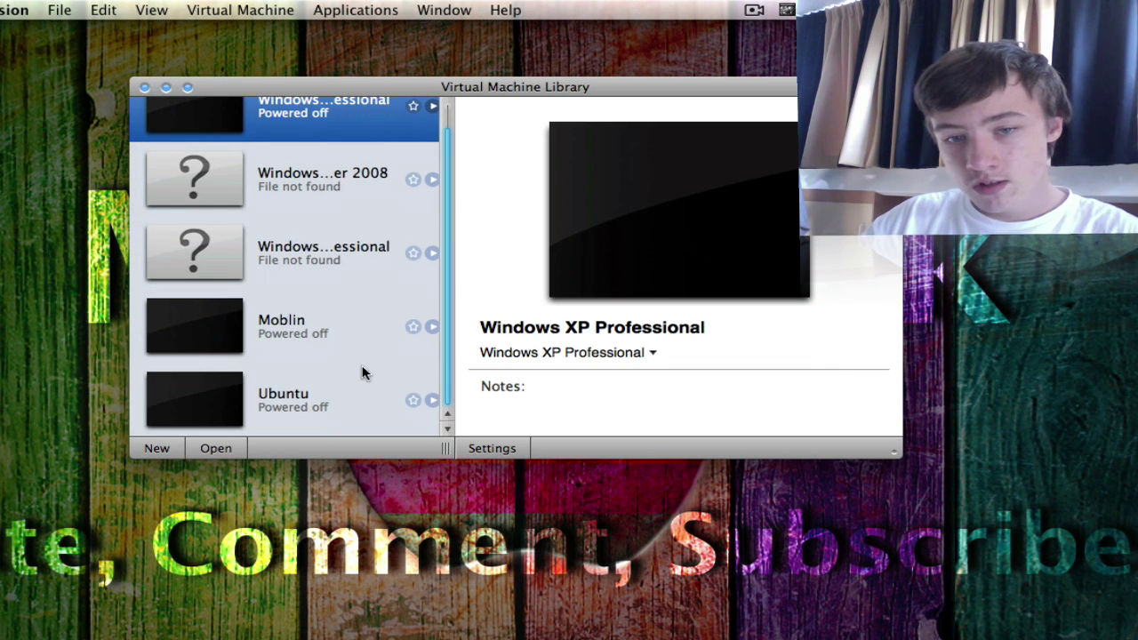
left_click(316, 402)
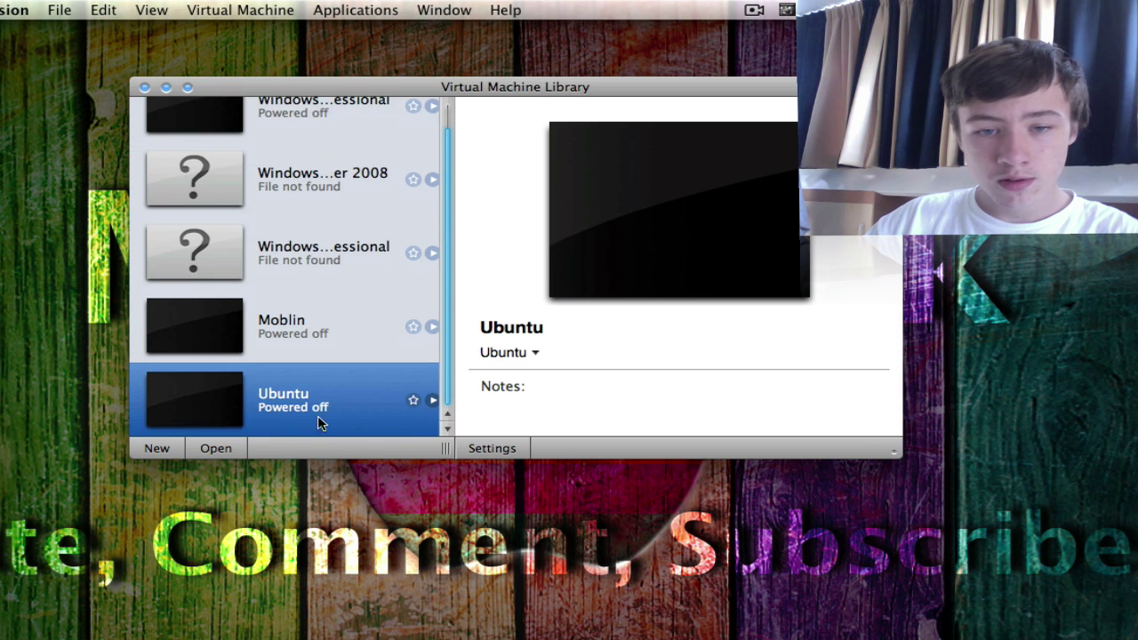
left_click(431, 403)
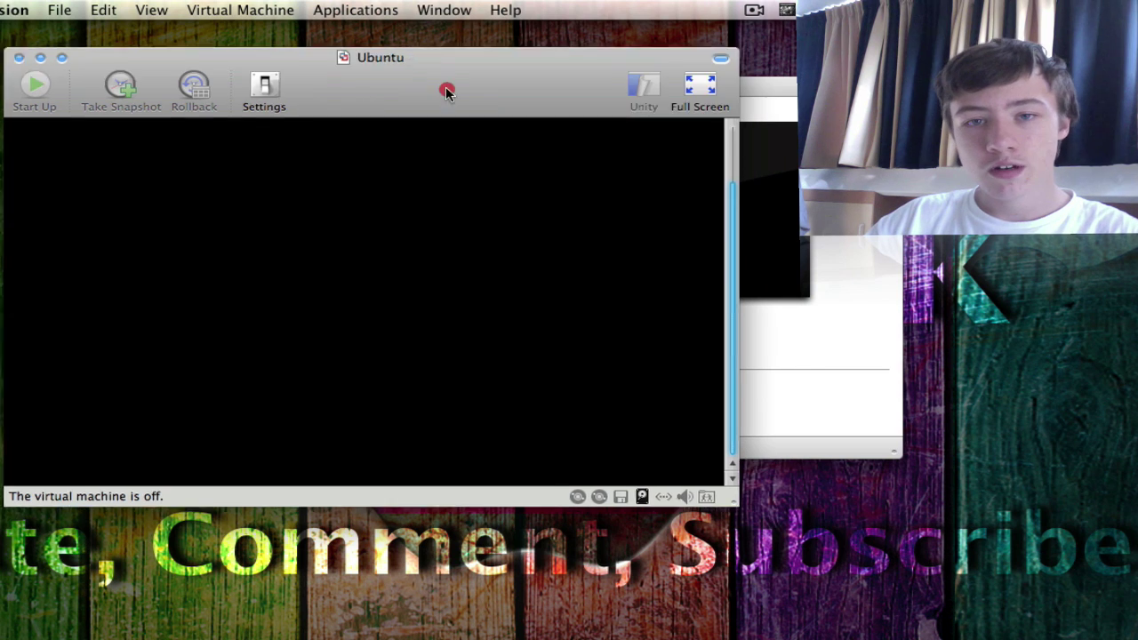
left_click(698, 84)
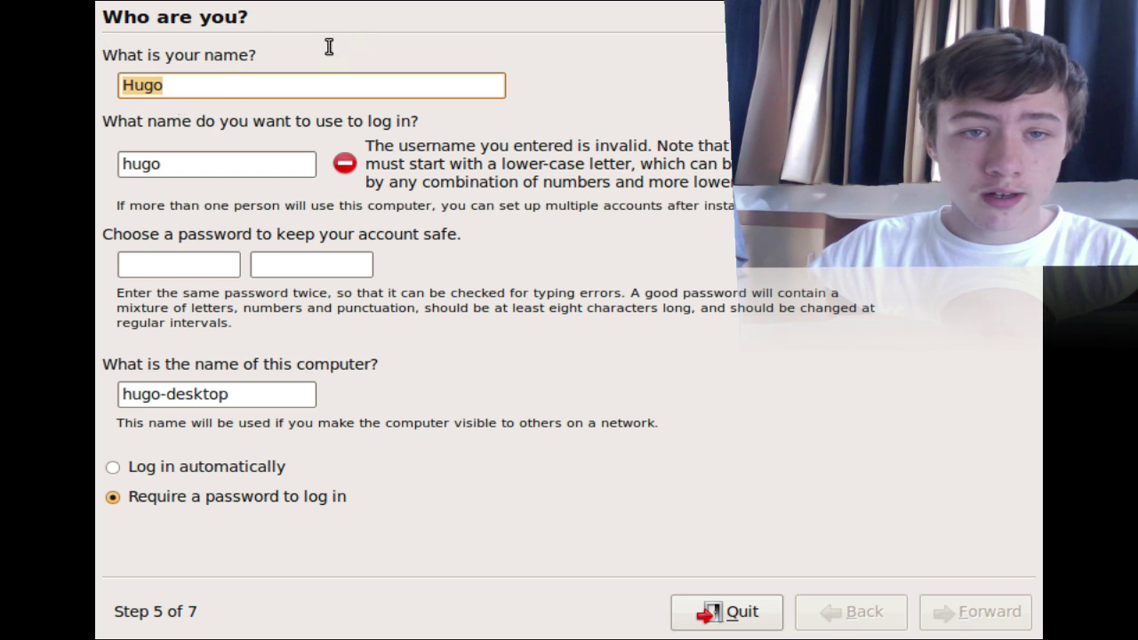
Step: Adjust the login name and enter the four-character account password
left_click(176, 89)
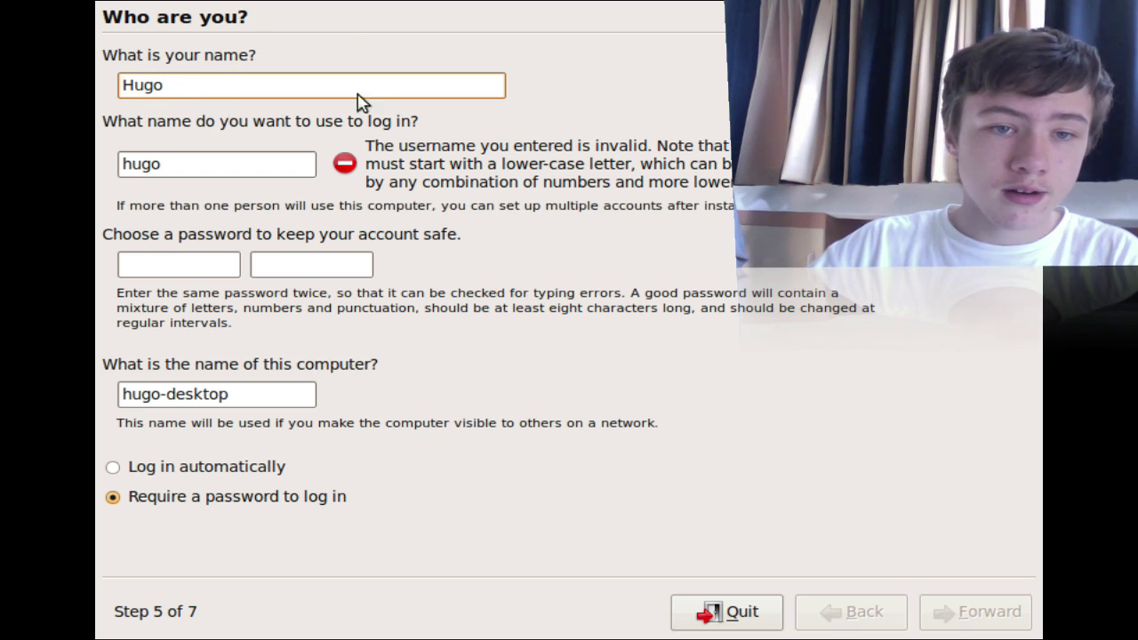
left_click(188, 163)
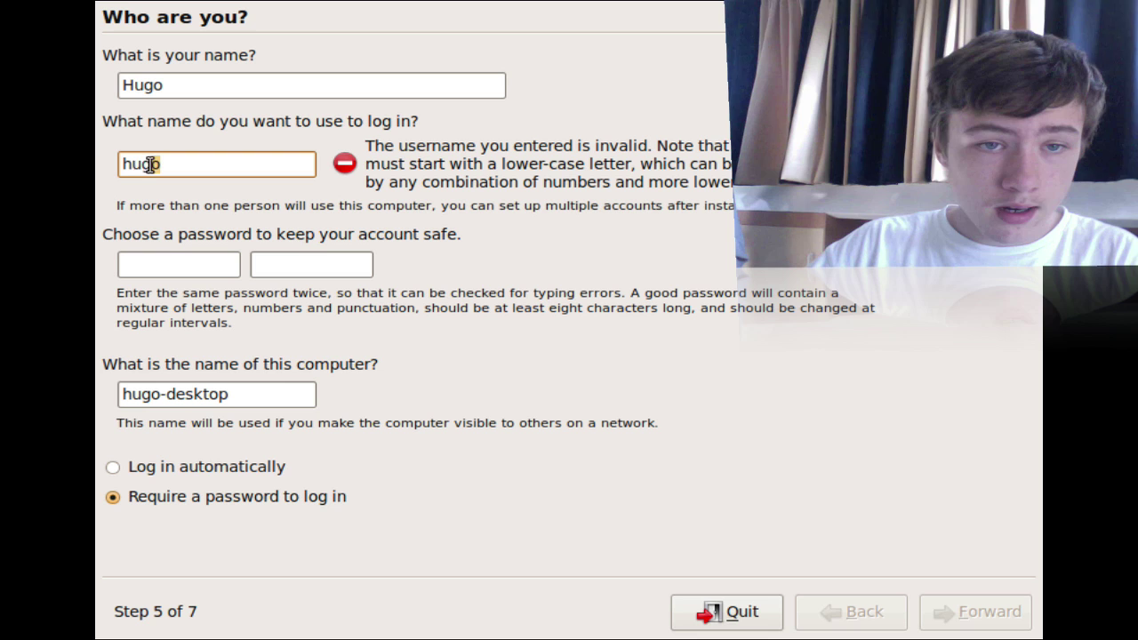
left_click_drag(149, 164, 98, 163)
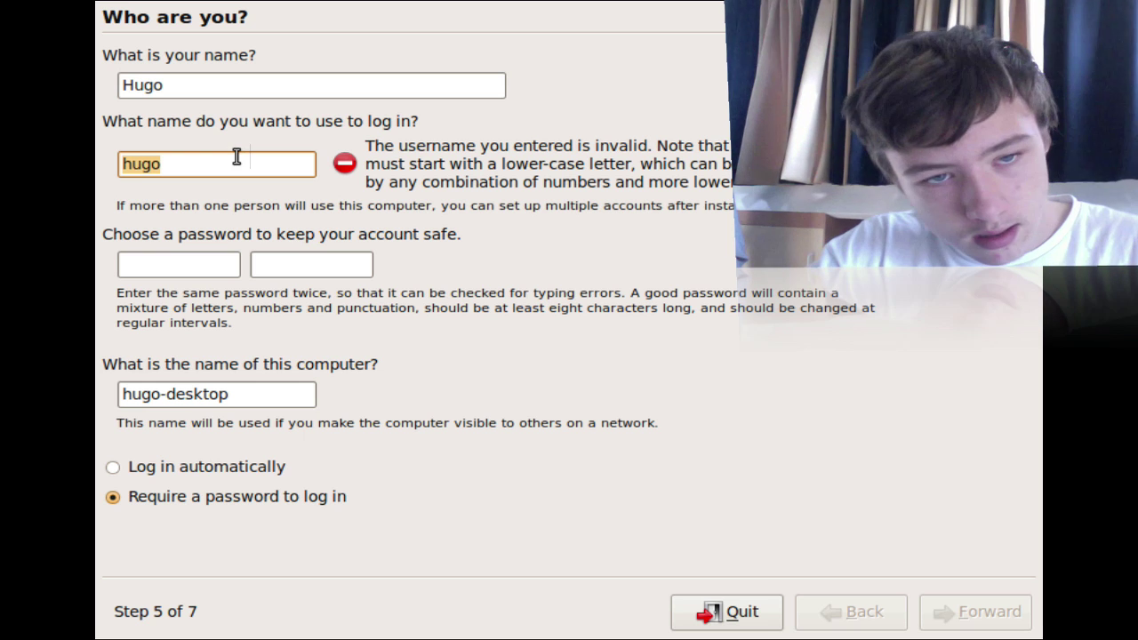
left_click(161, 265)
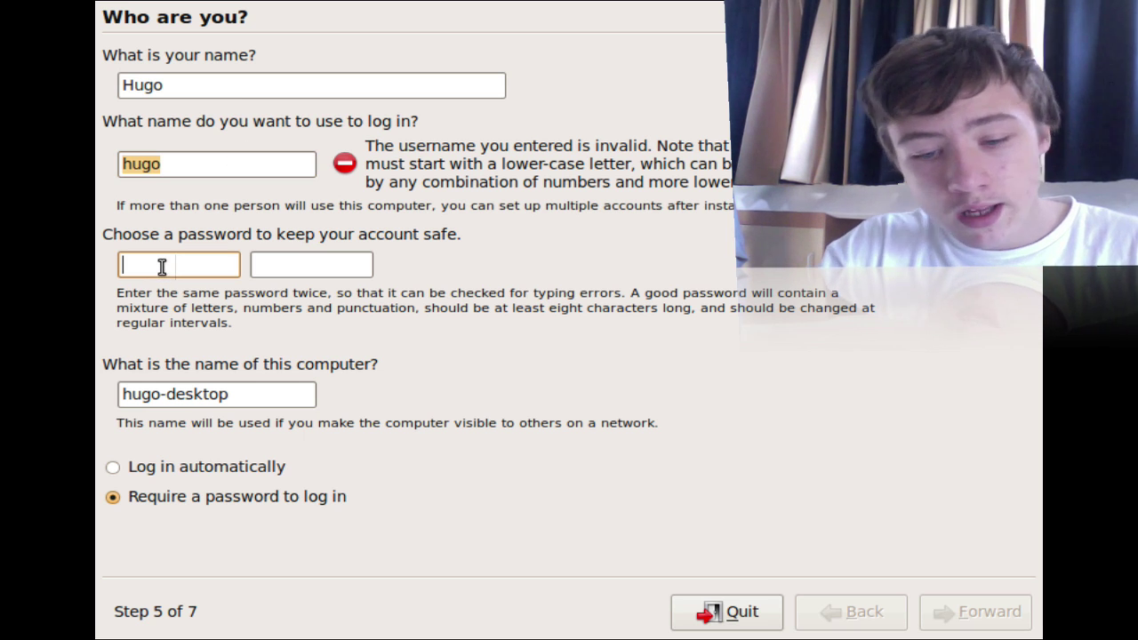
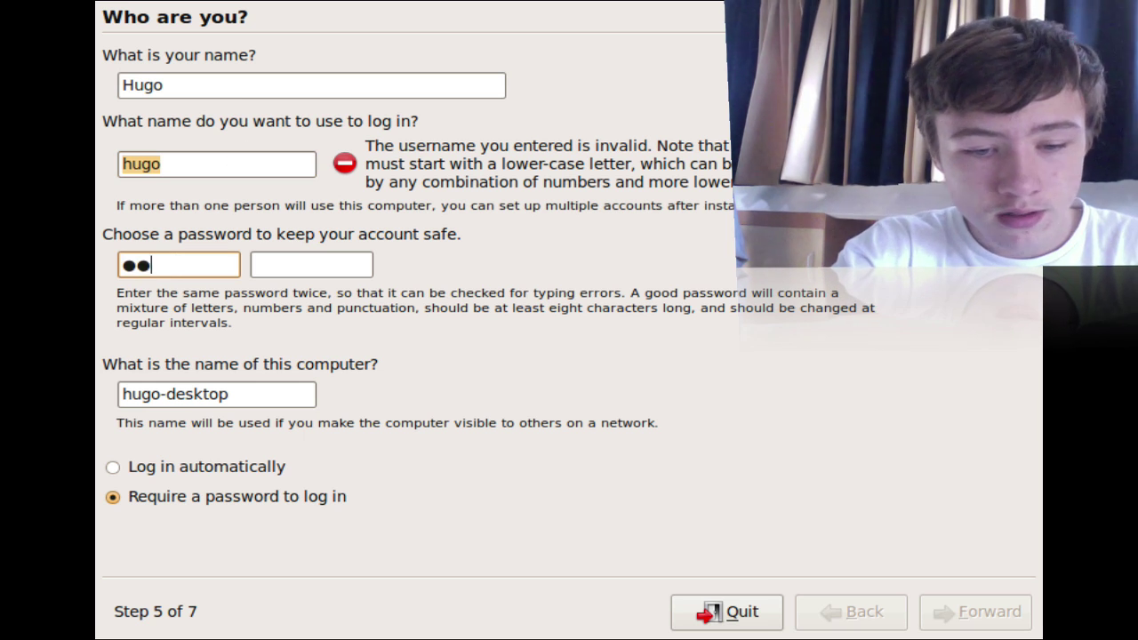
key("Tab")
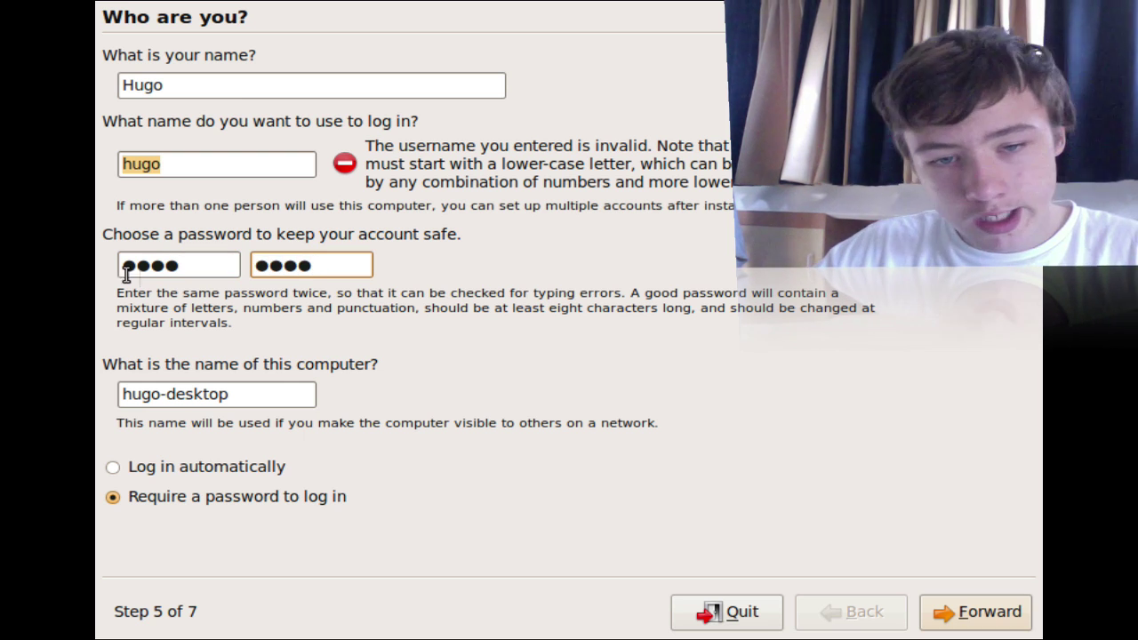
Step: Choose automatic login, go Forward, and accept the weak-password warning
left_click(247, 394)
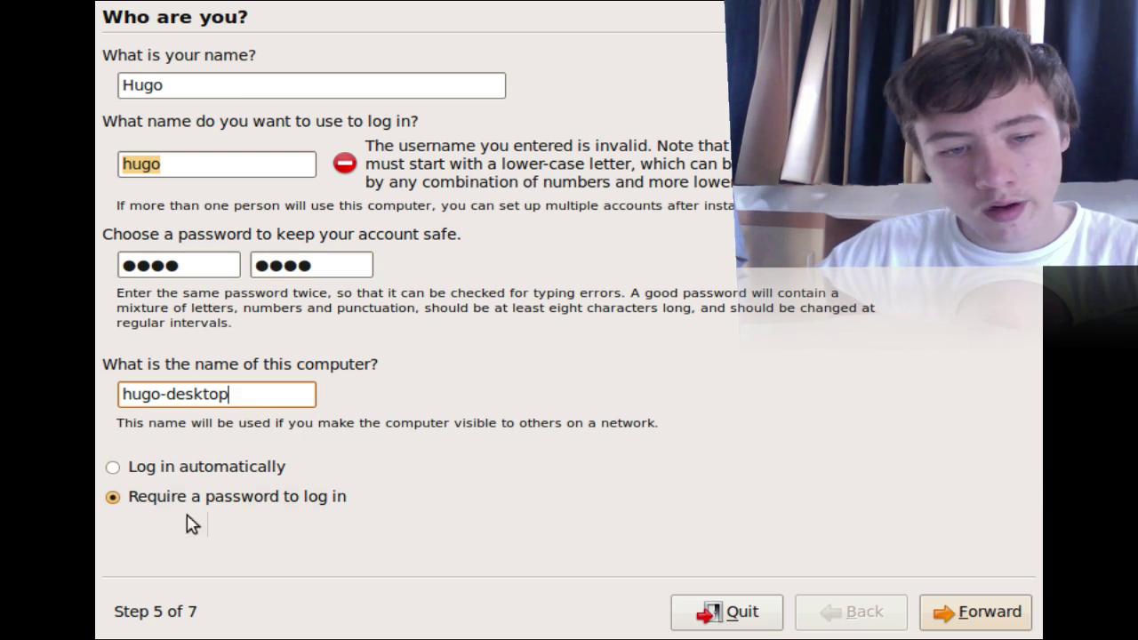
left_click(114, 468)
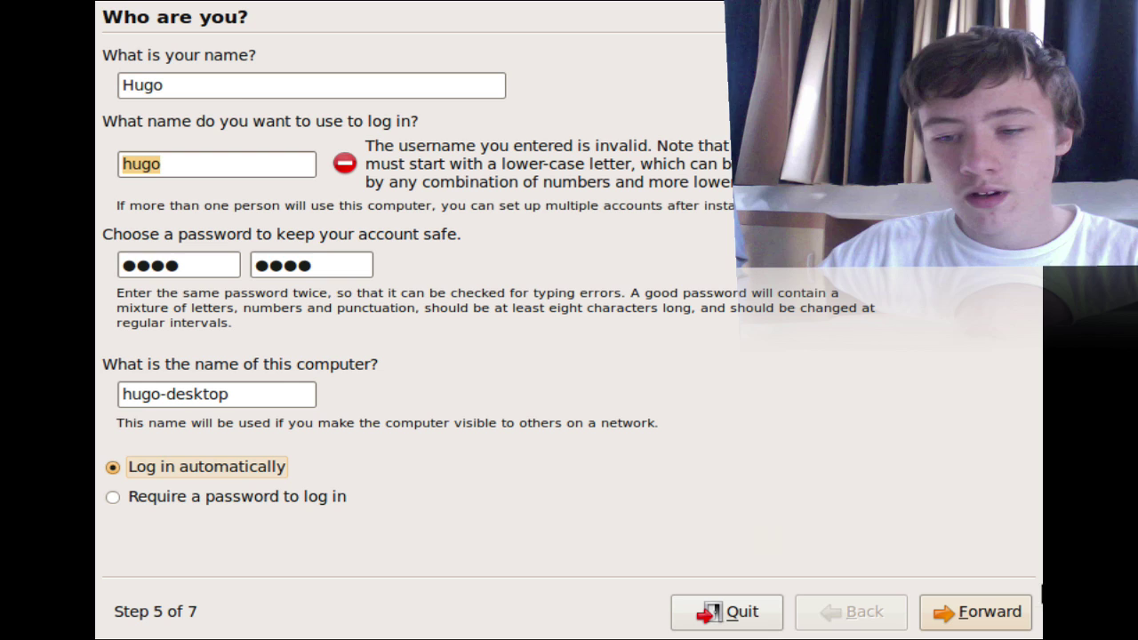
left_click(1013, 626)
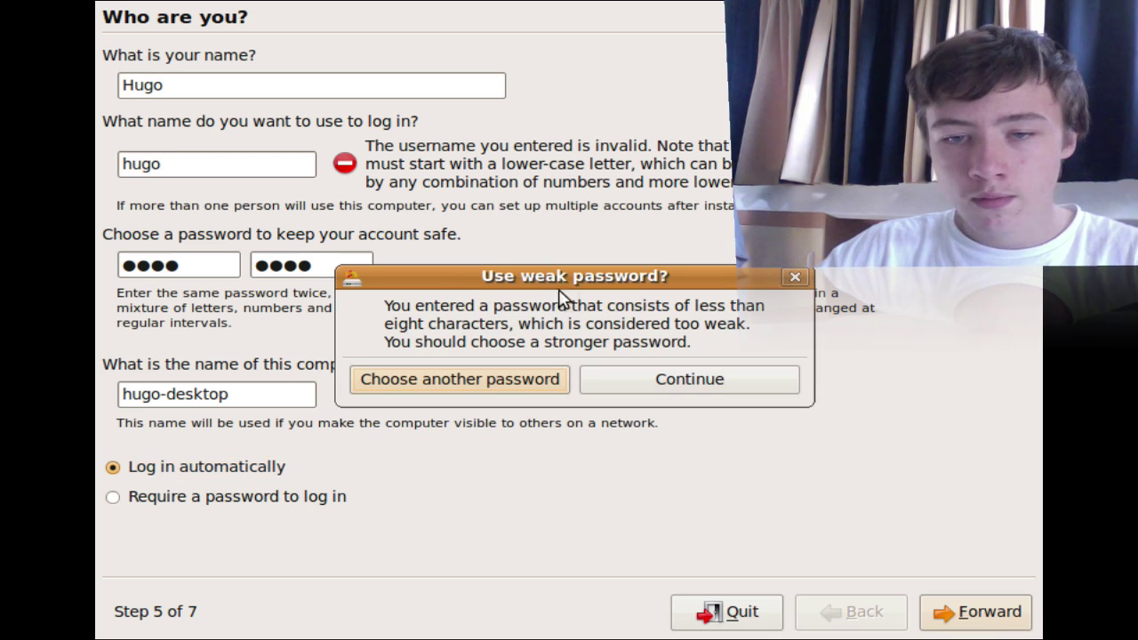
left_click(668, 382)
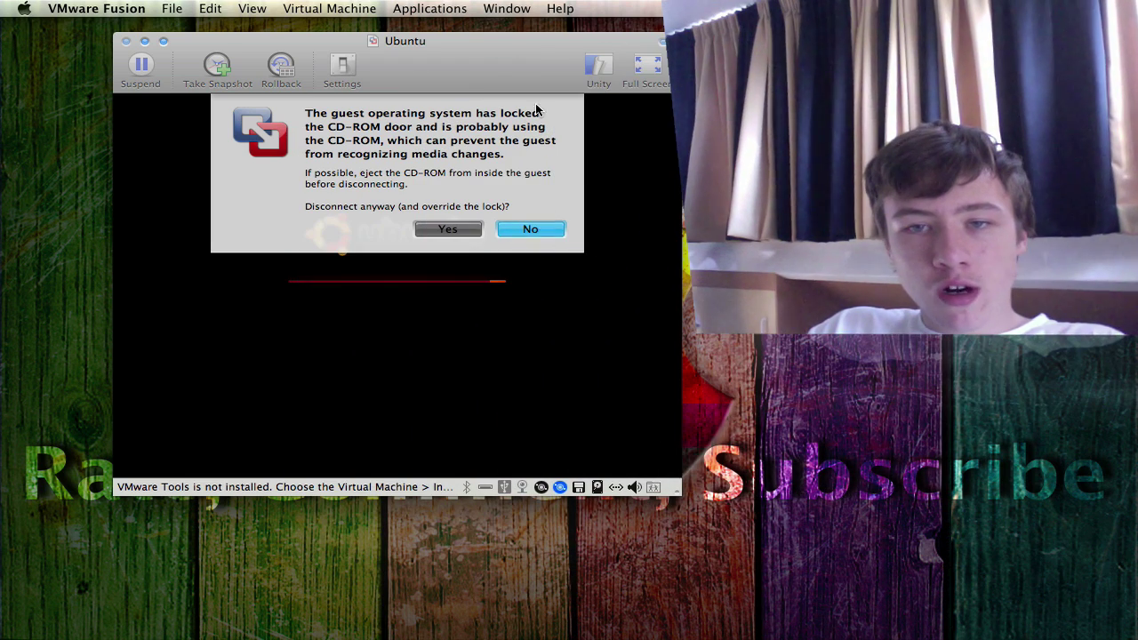
Step: Disconnect the locked CD-ROM from the Ubuntu machine, overriding the guest's lock
left_click_drag(477, 48, 515, 52)
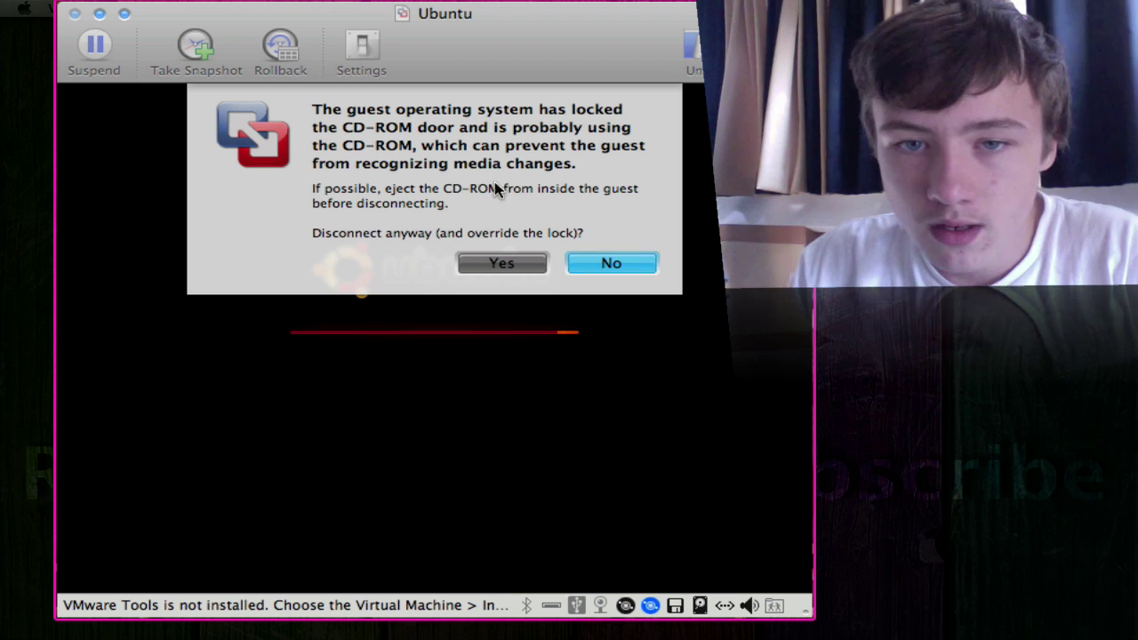
left_click(526, 260)
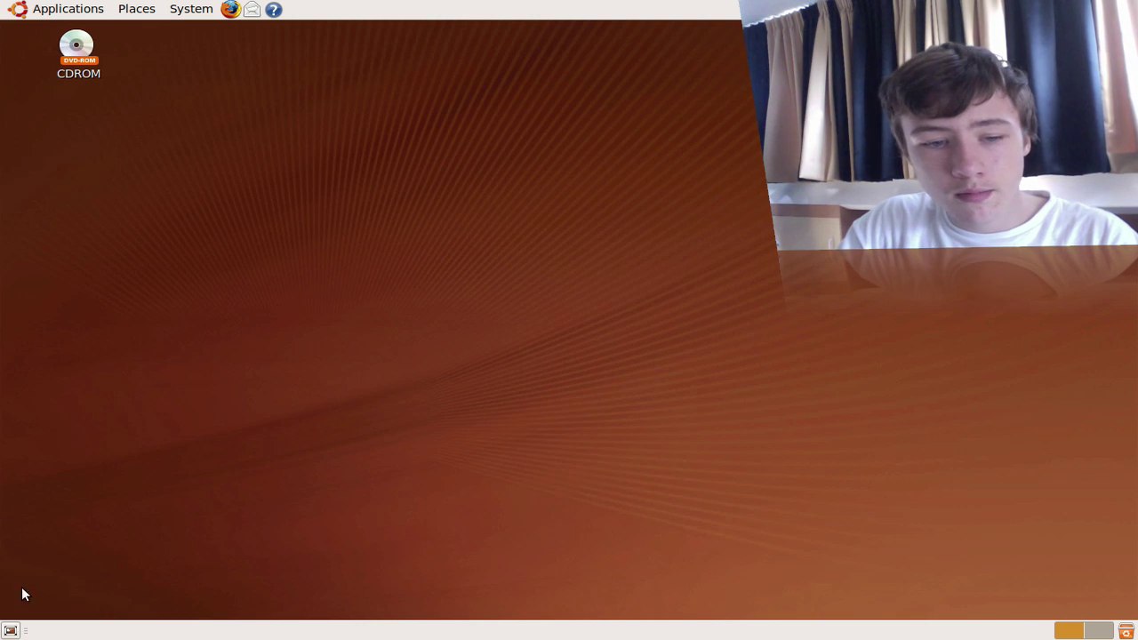
left_click(27, 11)
mouse_move(77, 35)
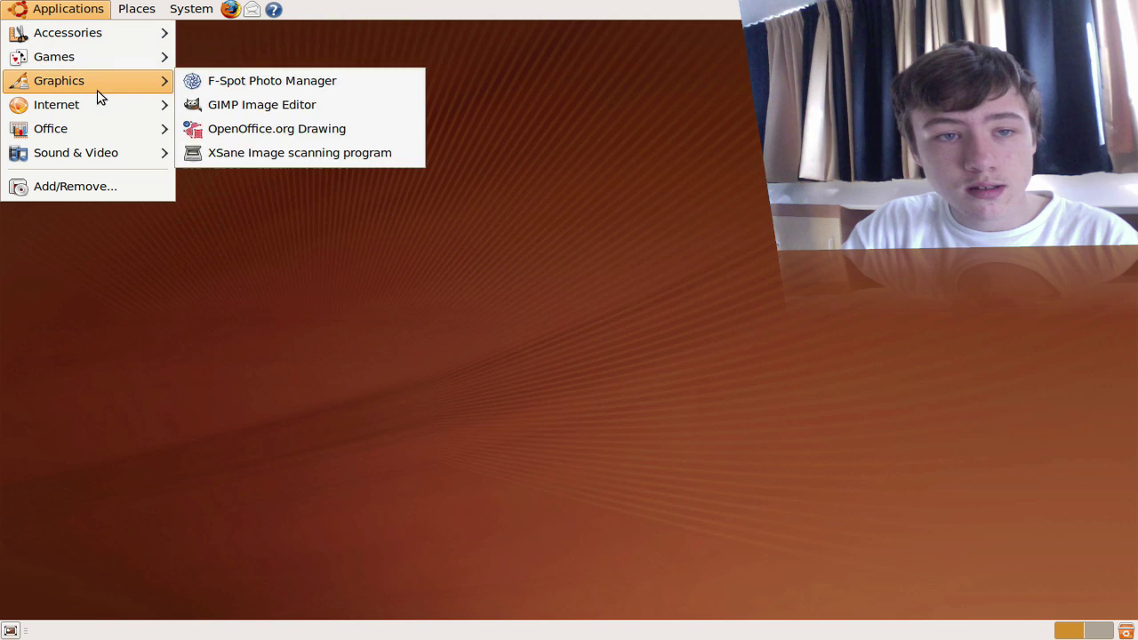
mouse_move(116, 110)
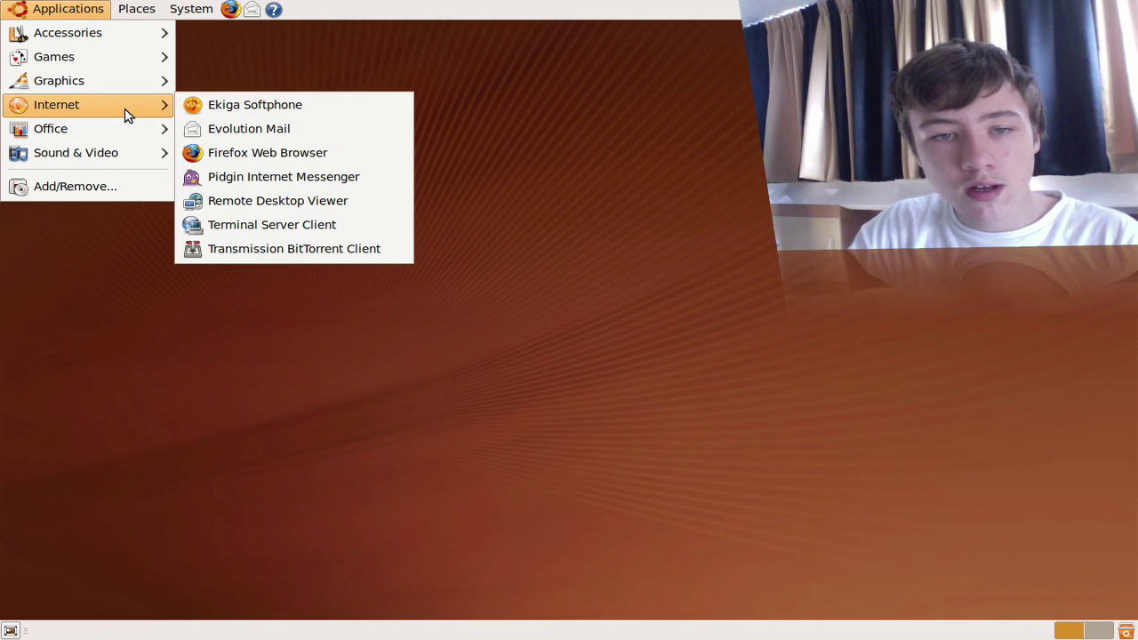
mouse_move(136, 11)
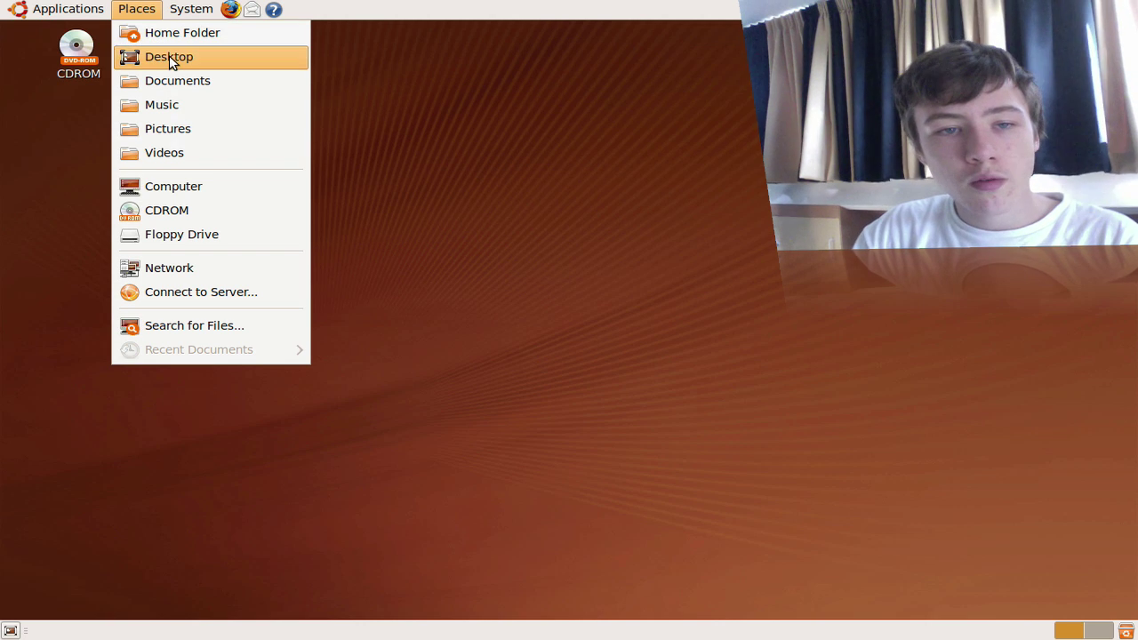
left_click(178, 81)
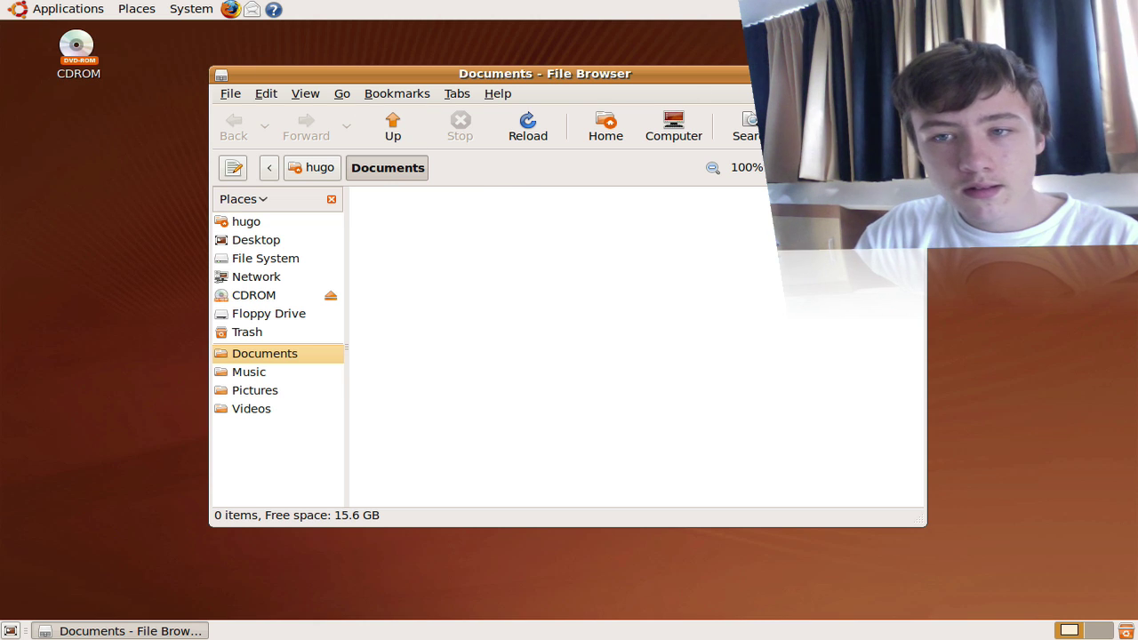
key("ctrl+w")
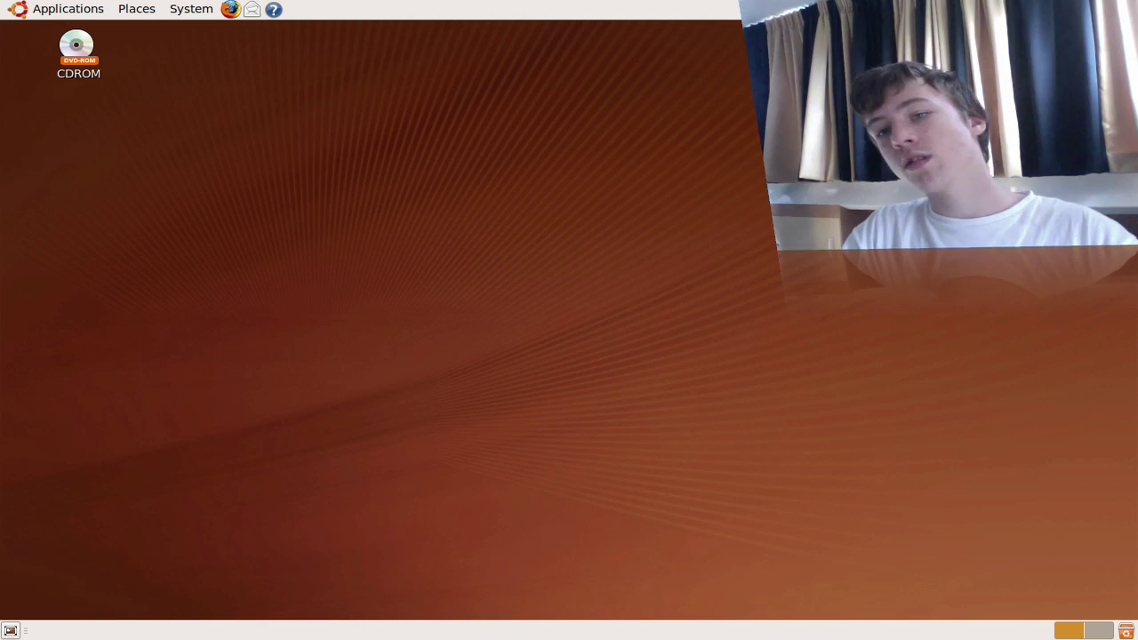
Step: Shut down Ubuntu from the power prompt and wait for the machine to power off
key("XF86PowerOff")
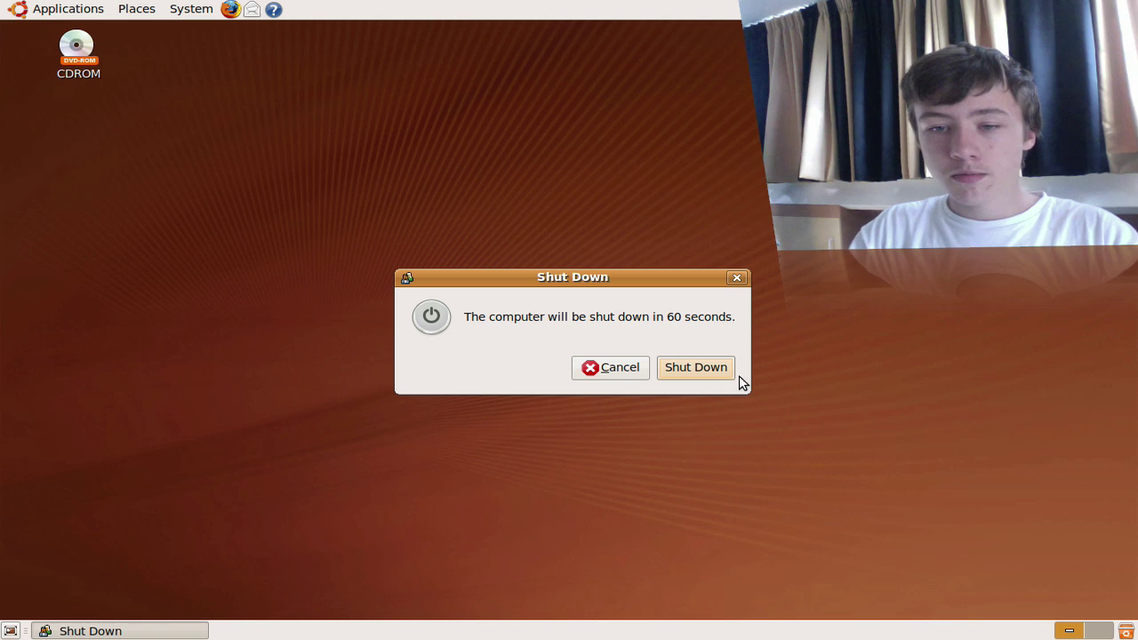
left_click(724, 370)
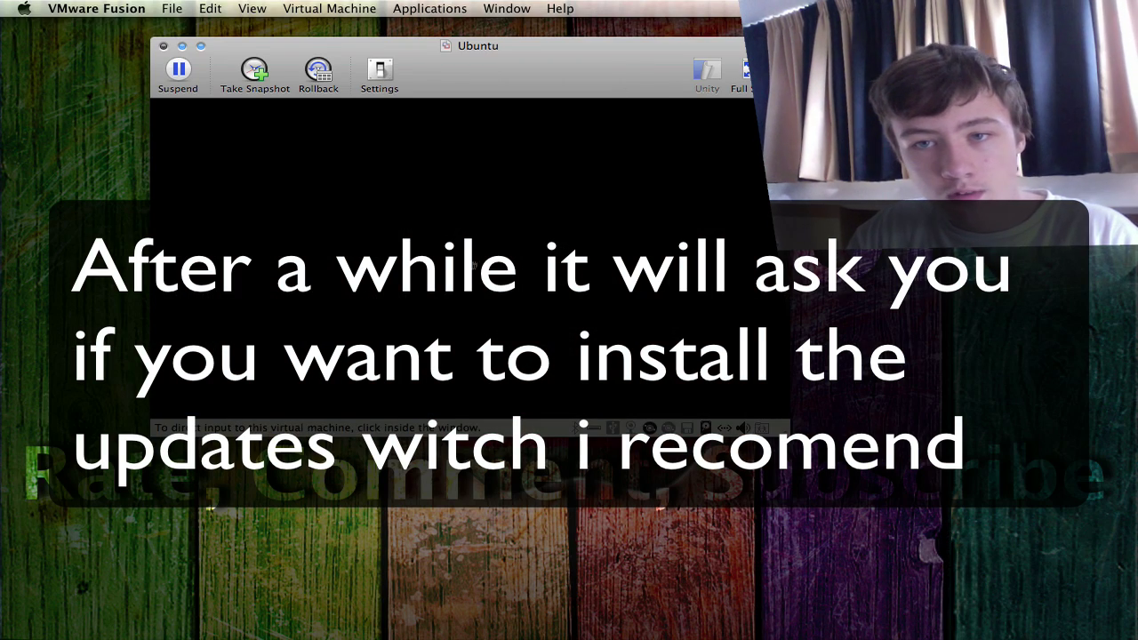
left_click_drag(447, 77, 480, 113)
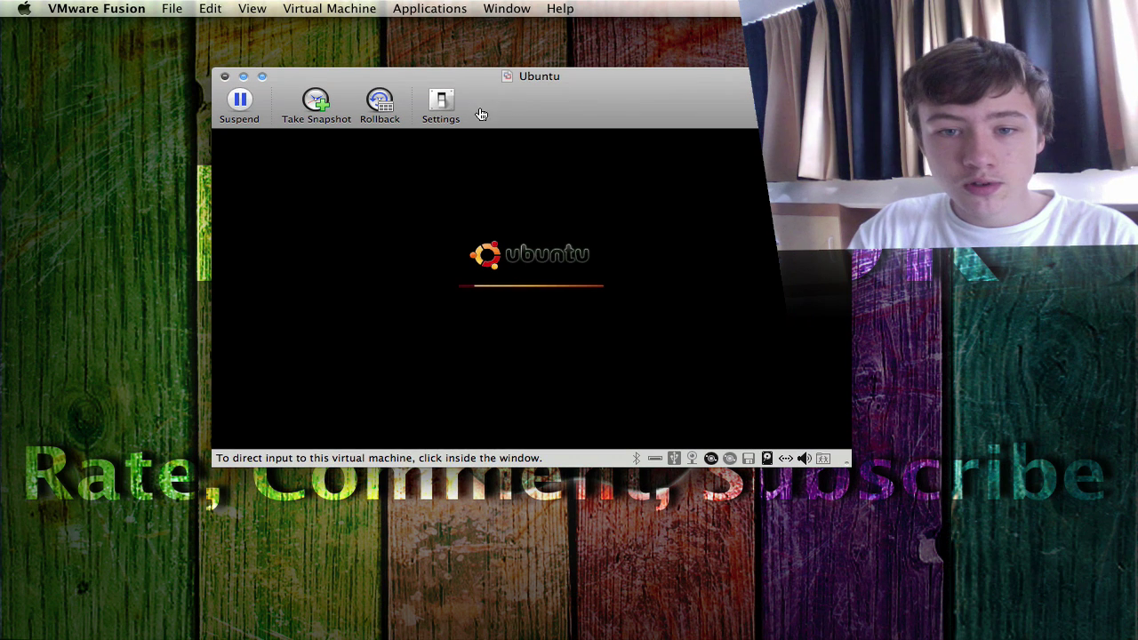
left_click(481, 151)
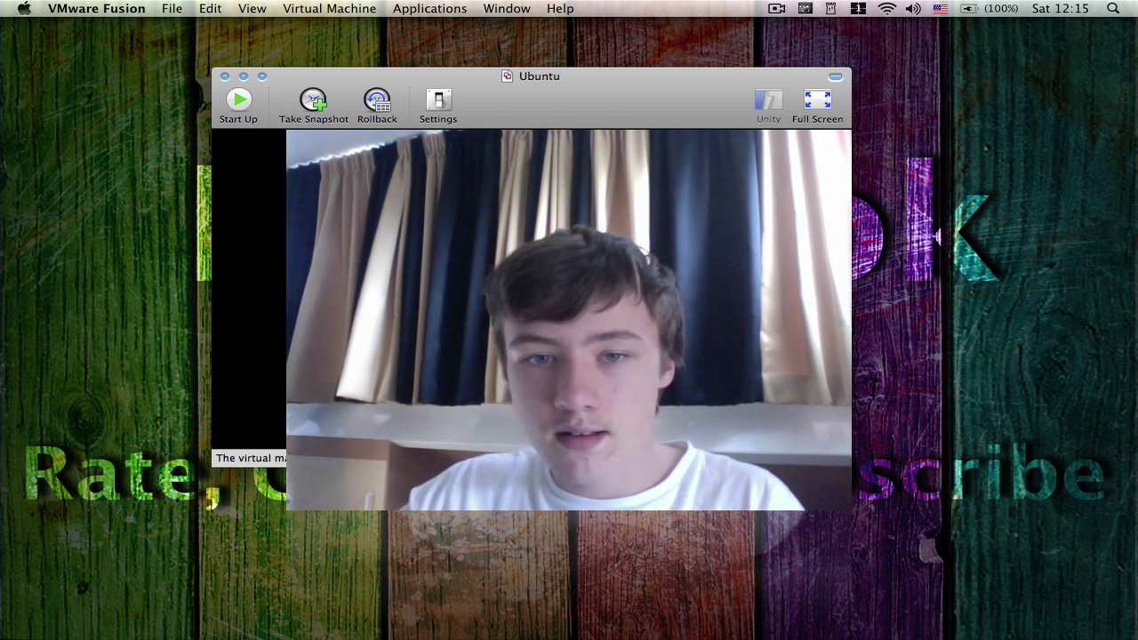
Step: Close the Ubuntu VM window with its red close button, leaving the Mac desktop showing
left_click(224, 75)
mouse_move(542, 635)
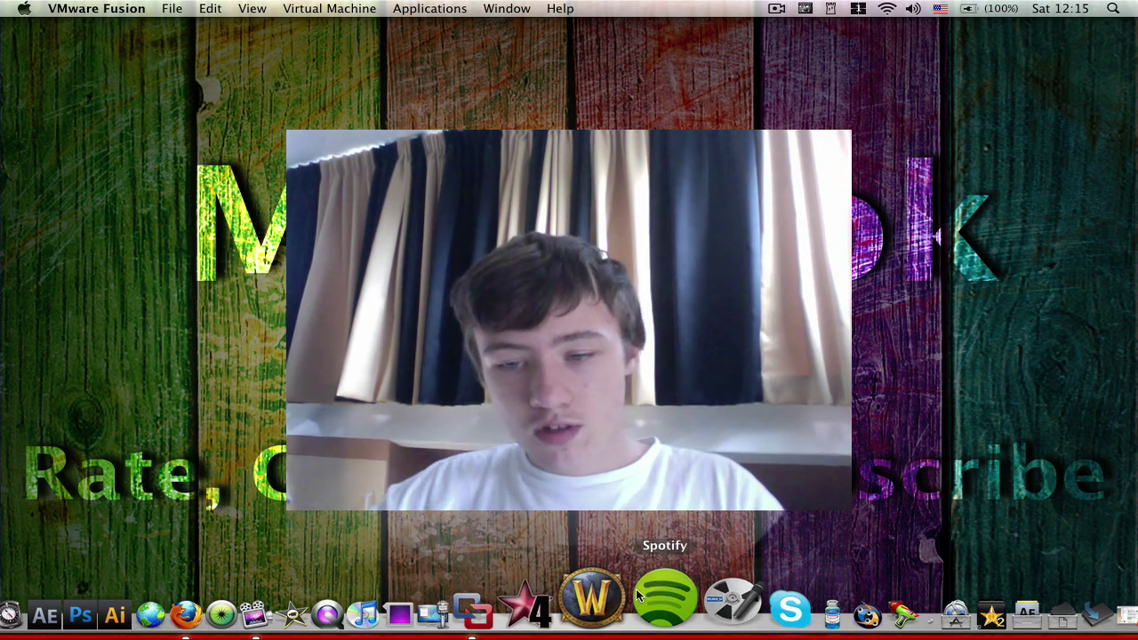